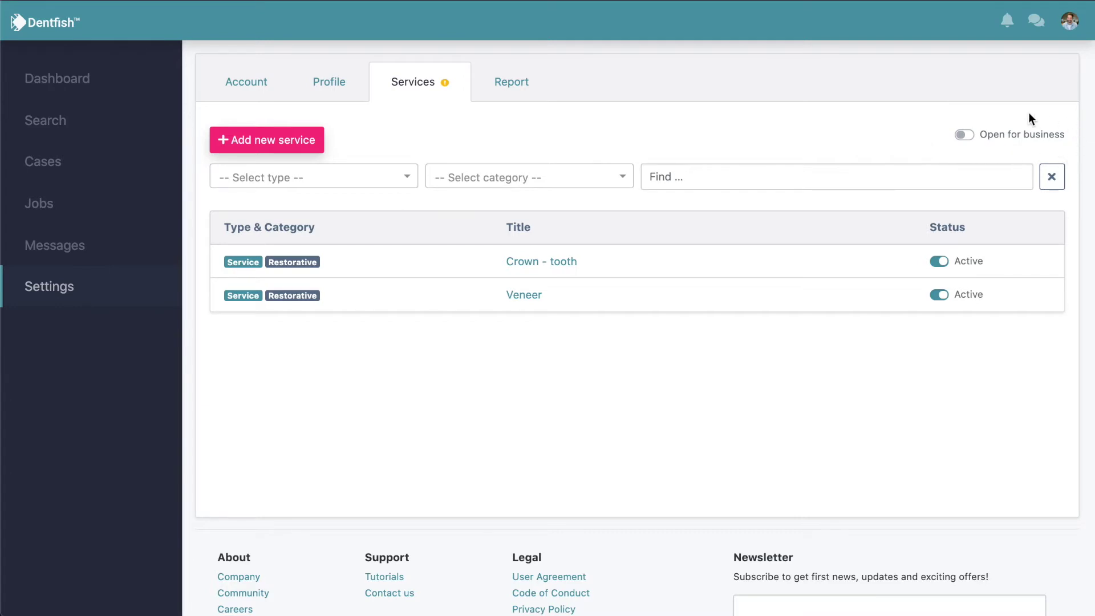
Switch the practice to open for business, which brings up the no-payout-accounts notice.
left_click(963, 135)
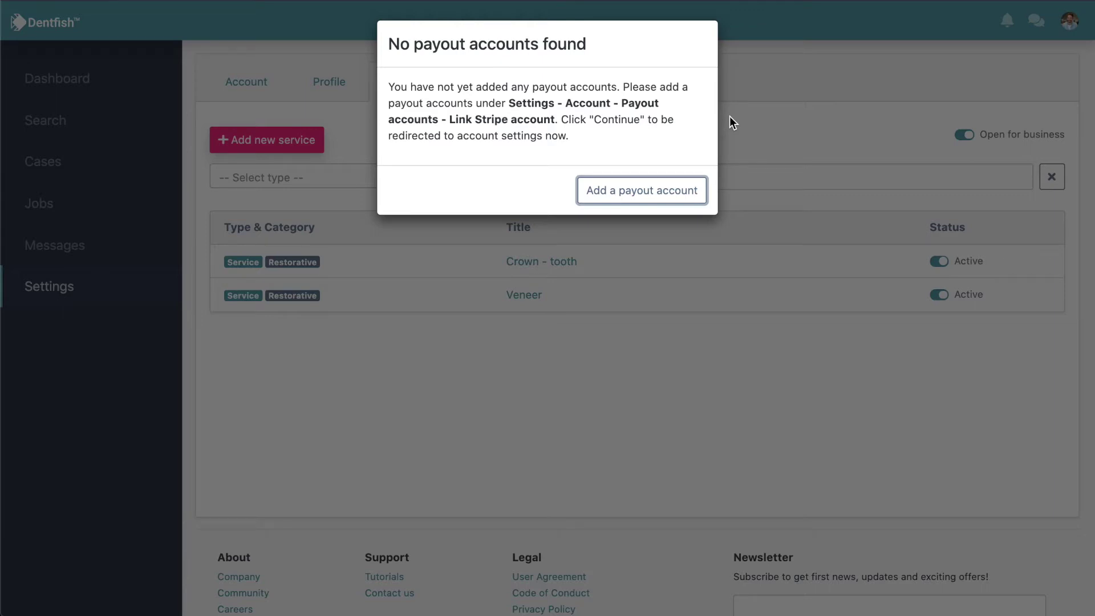
Jump from the notice to Settings > Account > Payout accounts to add a payout account.
left_click(678, 195)
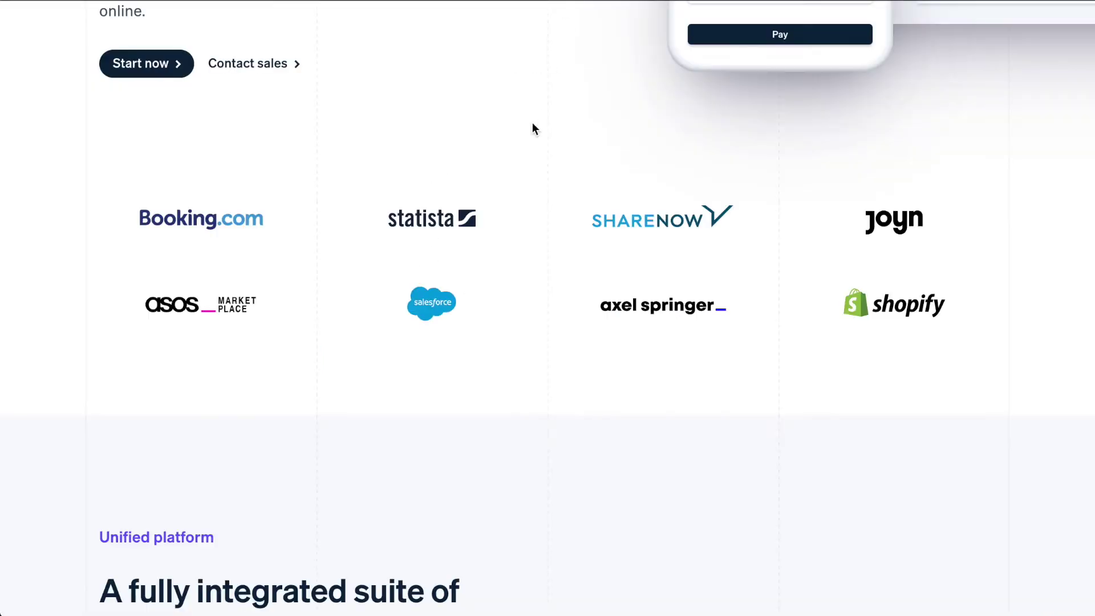
scroll(532, 122, "up", 6)
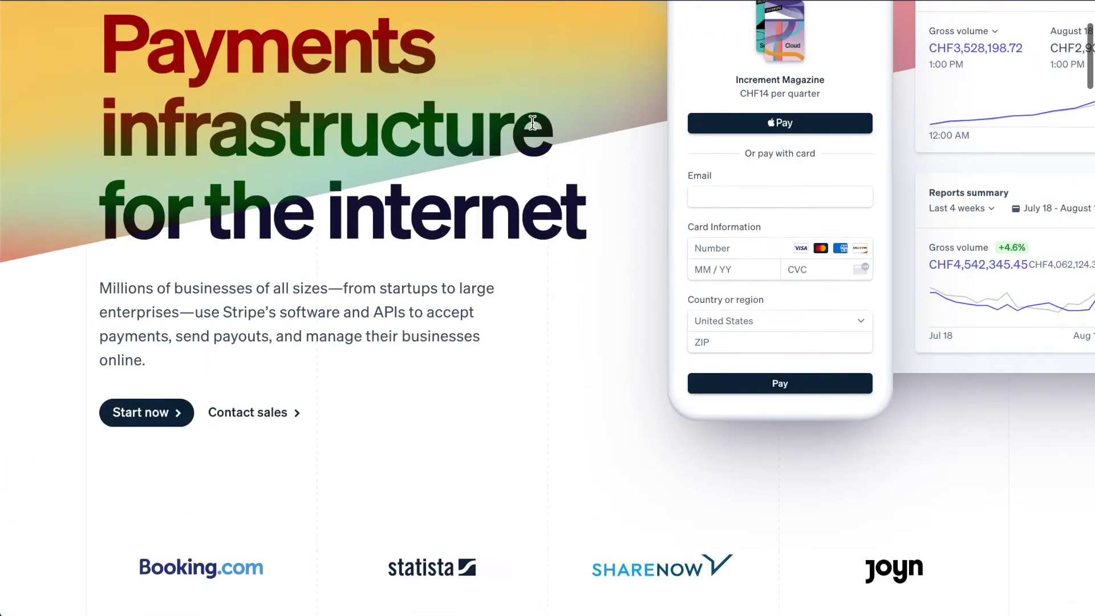
scroll(532, 122, "up", 3)
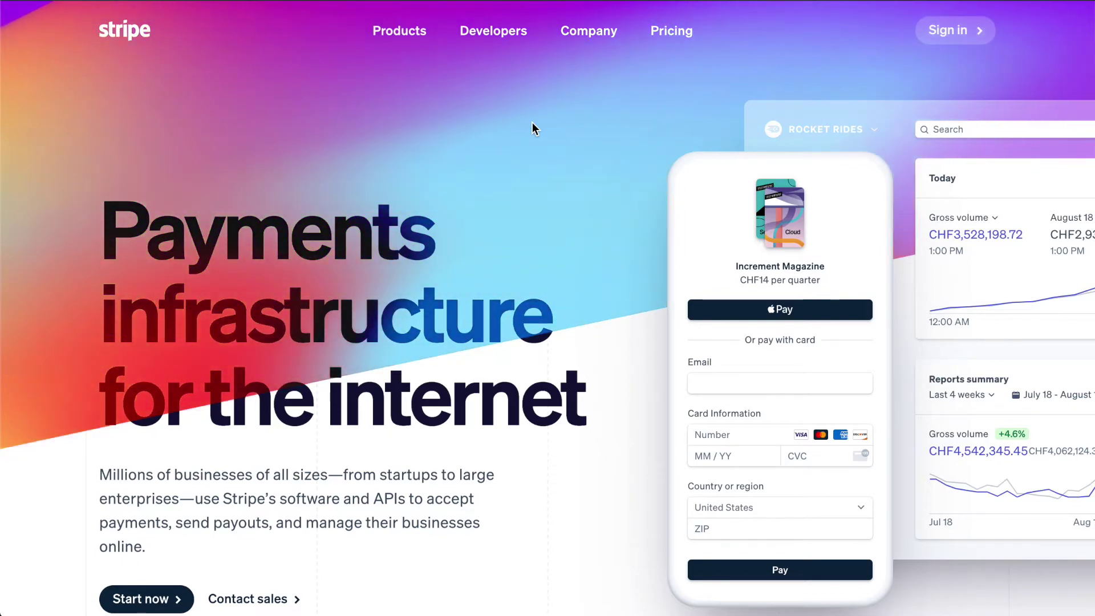
scroll(532, 128, "down", 3)
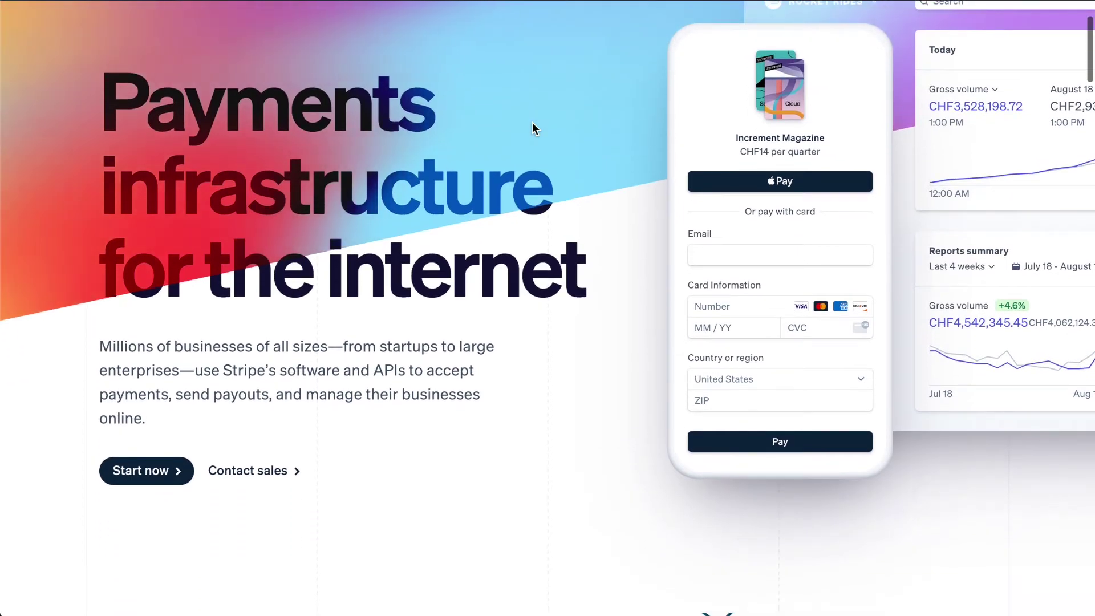
scroll(532, 128, "down", 3)
scroll(532, 128, "down", 5)
scroll(532, 129, "down", 1)
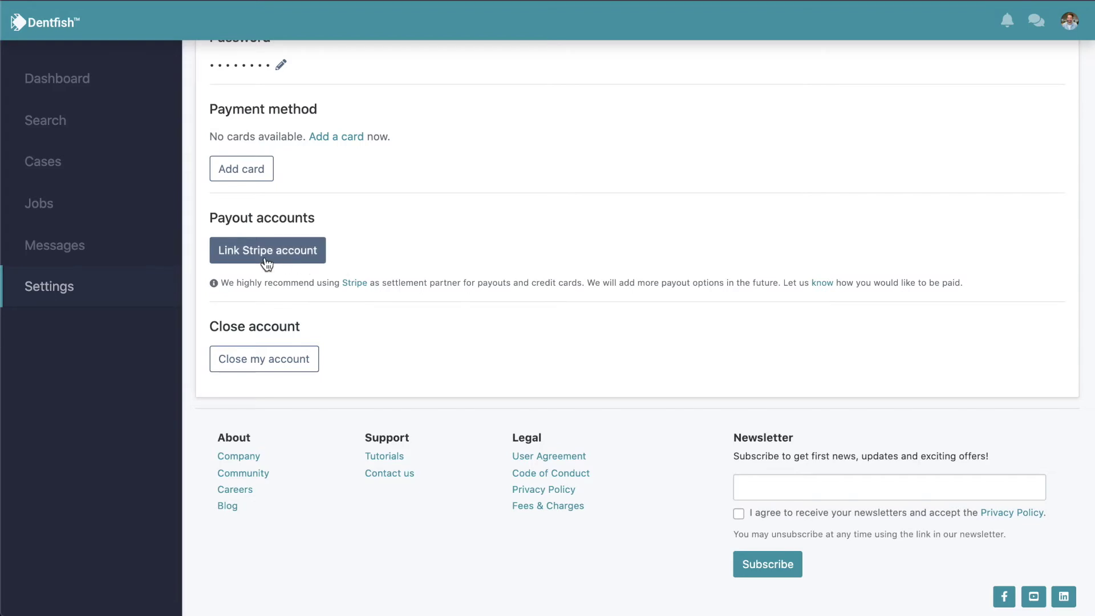
Link a Stripe account for Singapore with weekly payouts on Friday, then continue to Stripe.
left_click(247, 255)
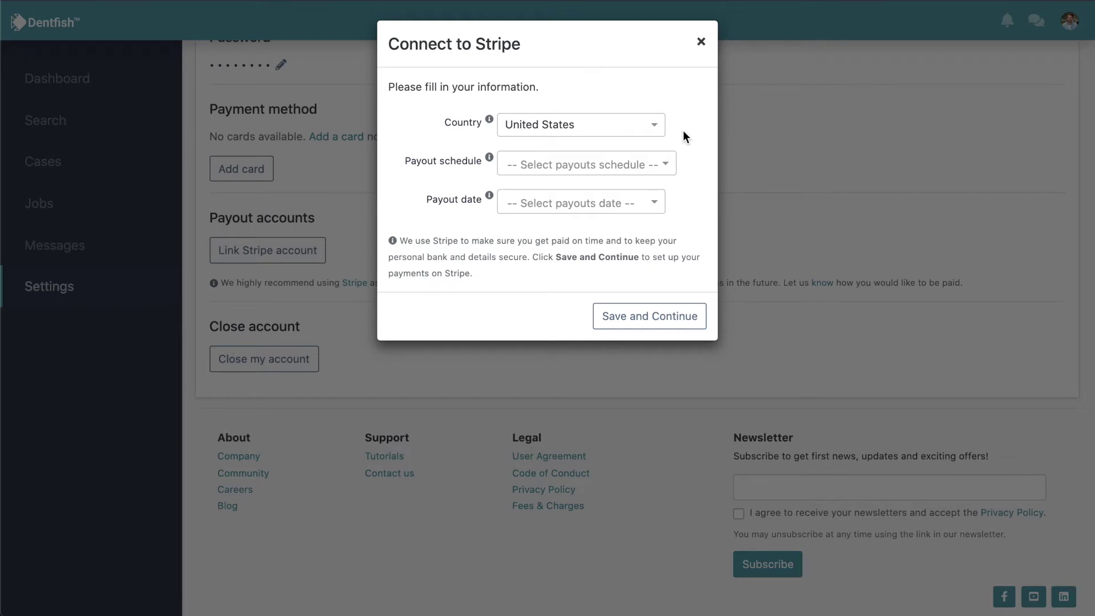
left_click(655, 128)
type("sing")
left_click(615, 147)
left_click(665, 165)
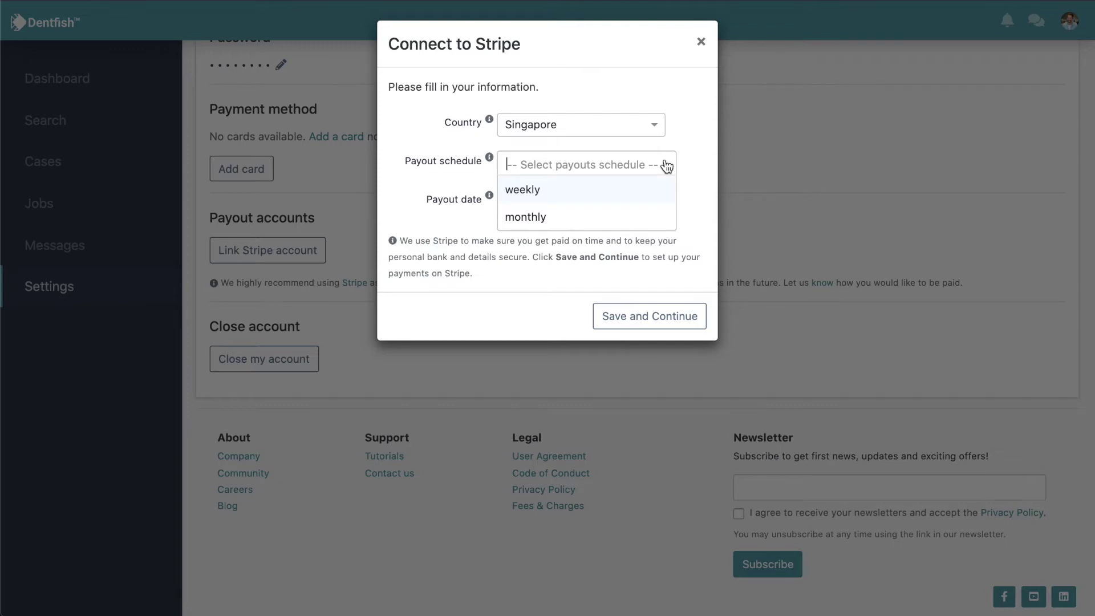
left_click(627, 188)
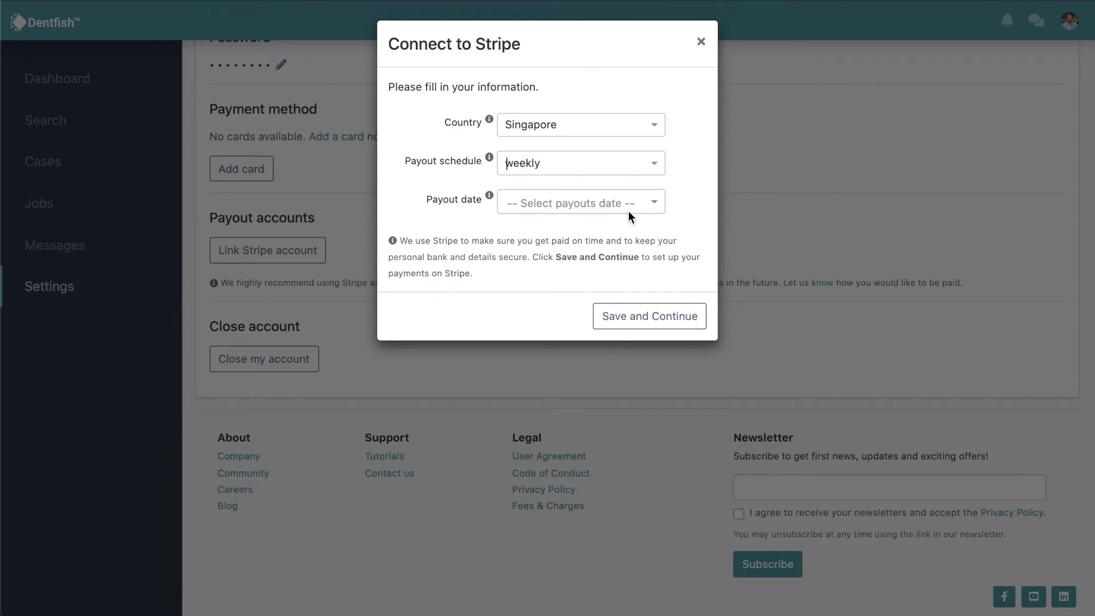
left_click(641, 210)
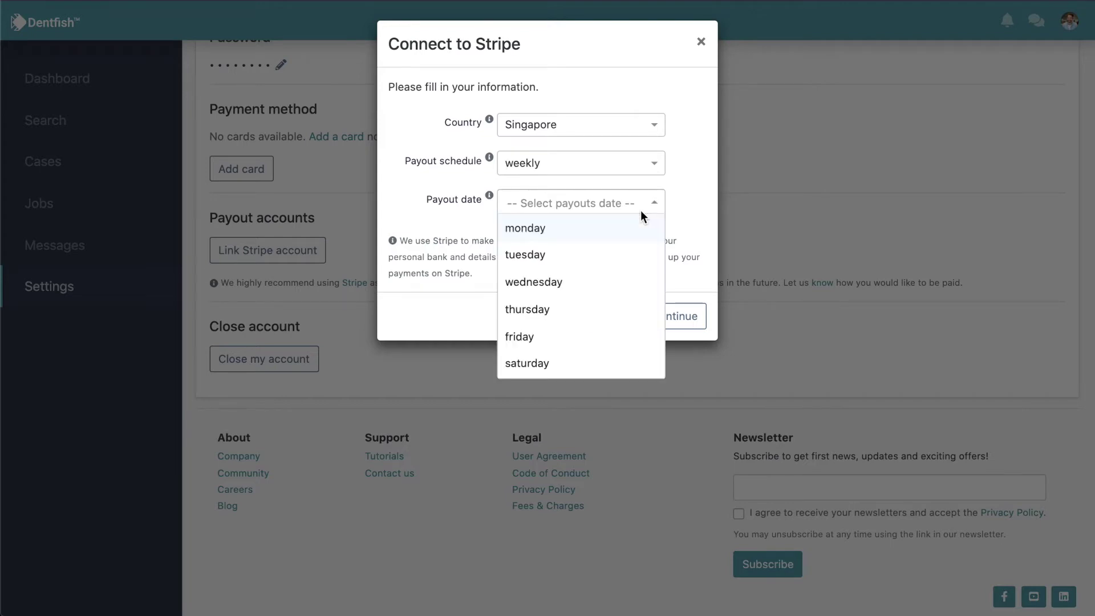
left_click(587, 336)
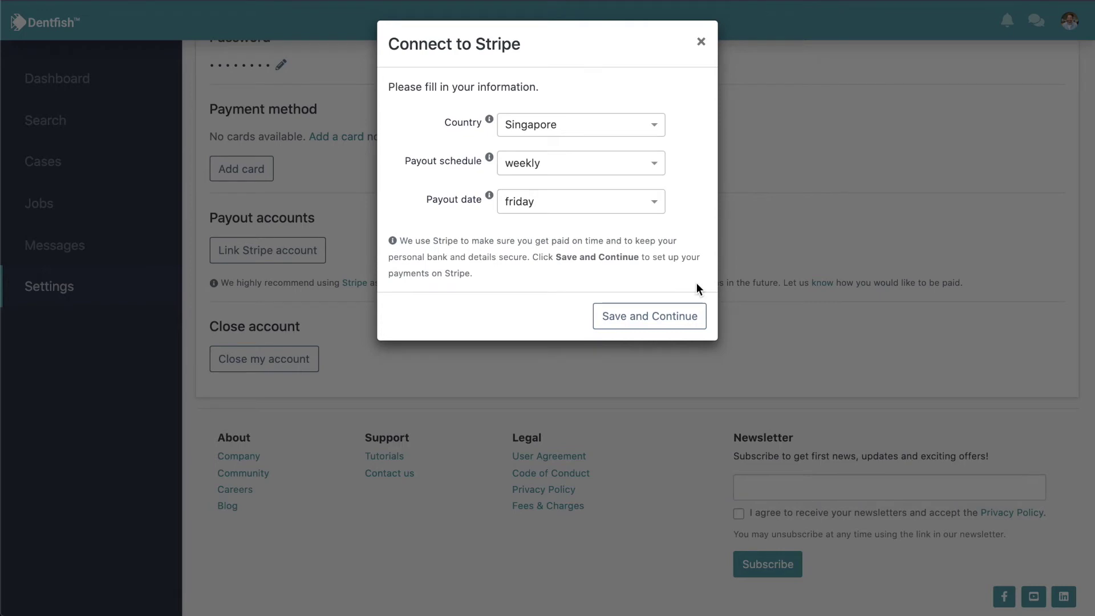
left_click(676, 323)
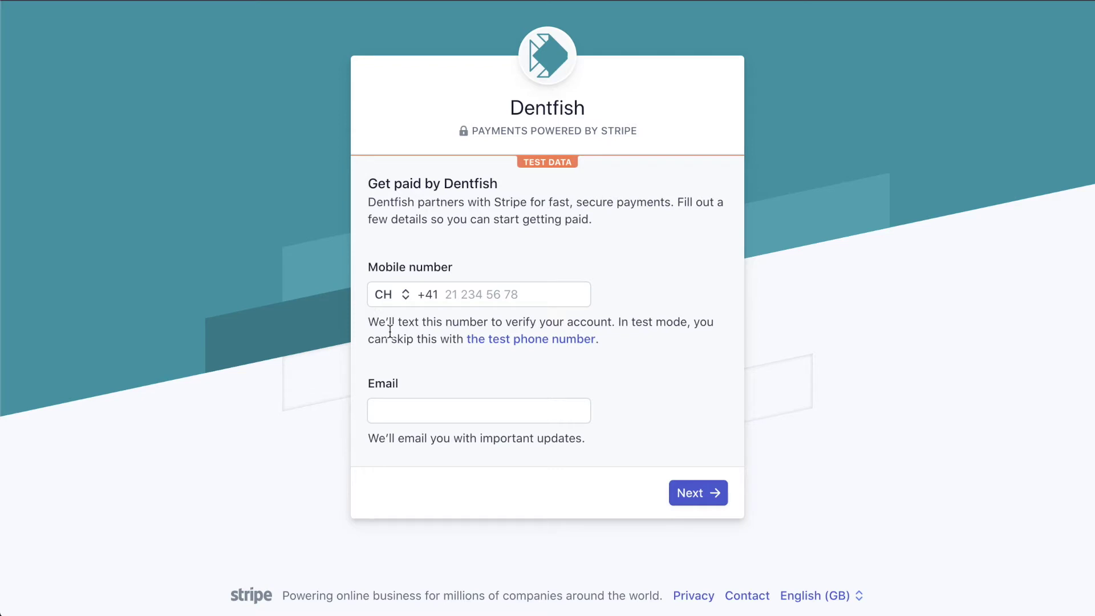
Set the mobile number to Singapore's +65 code with Stripe's test phone number.
left_click(406, 295)
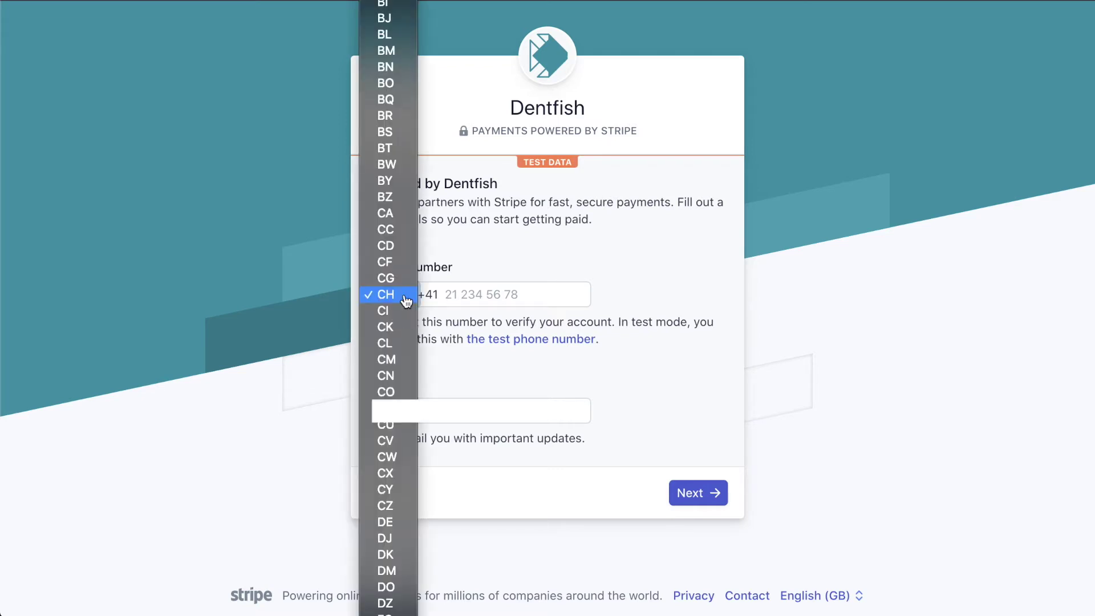
scroll(406, 300, "down", 10)
scroll(406, 301, "up", 10)
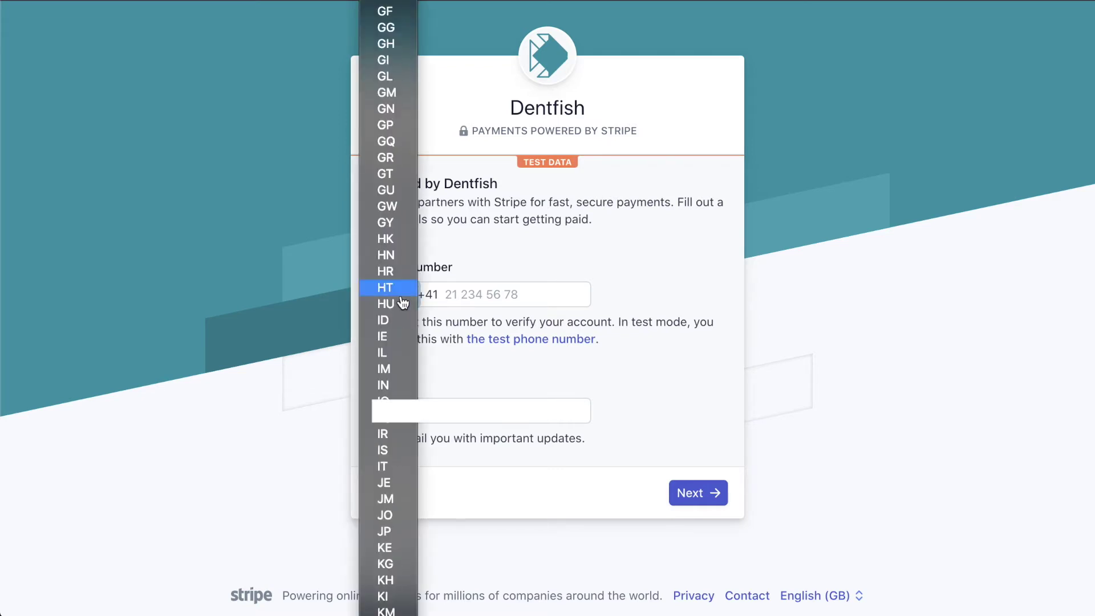
scroll(388, 405, "down", 10)
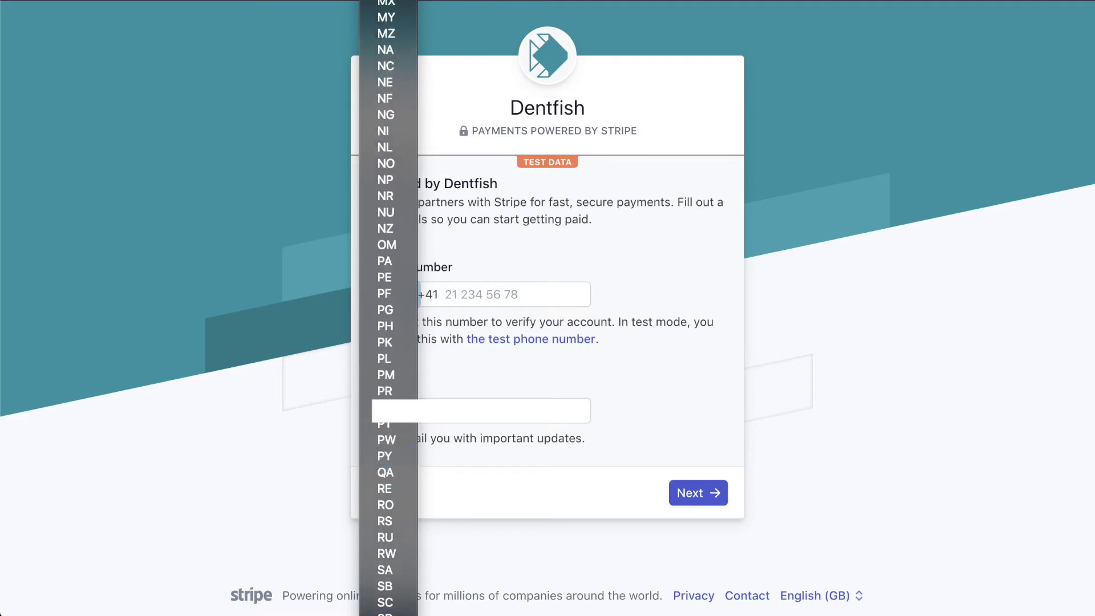
left_click(394, 614)
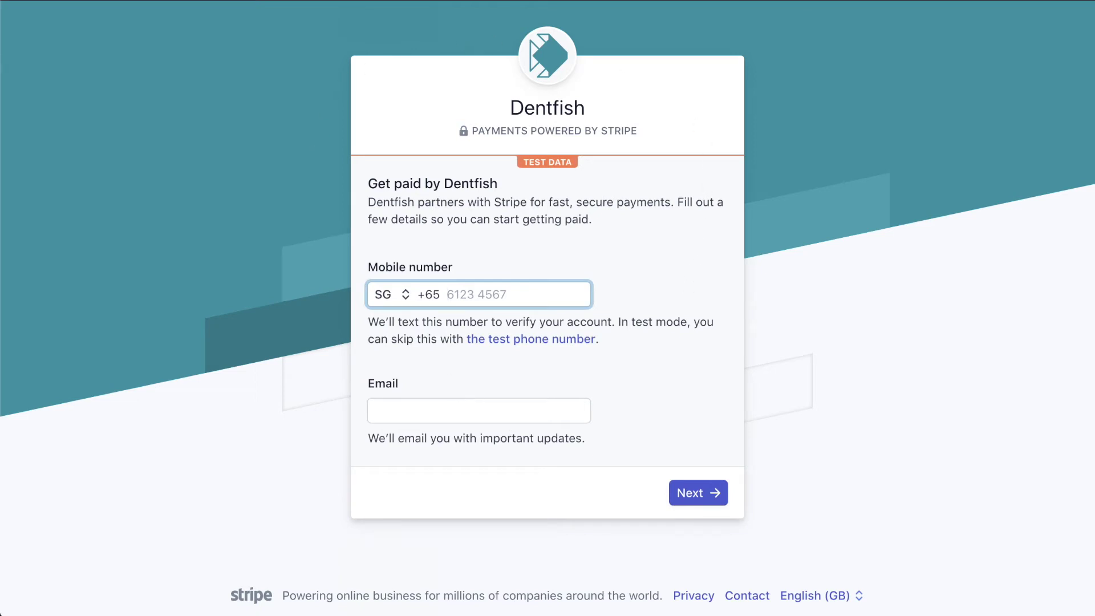
left_click(456, 411)
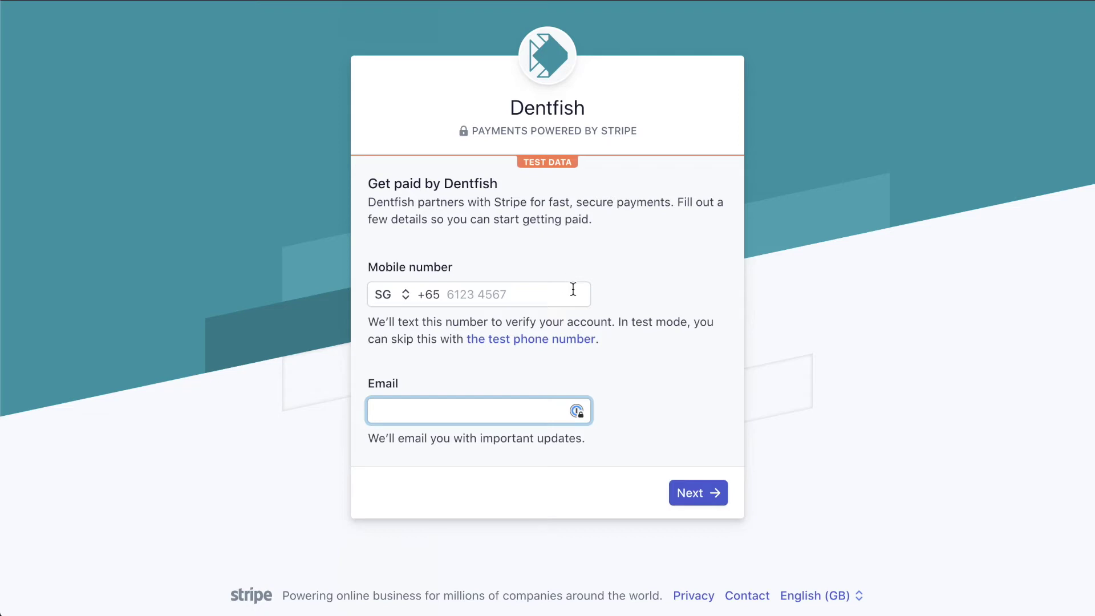
left_click(558, 341)
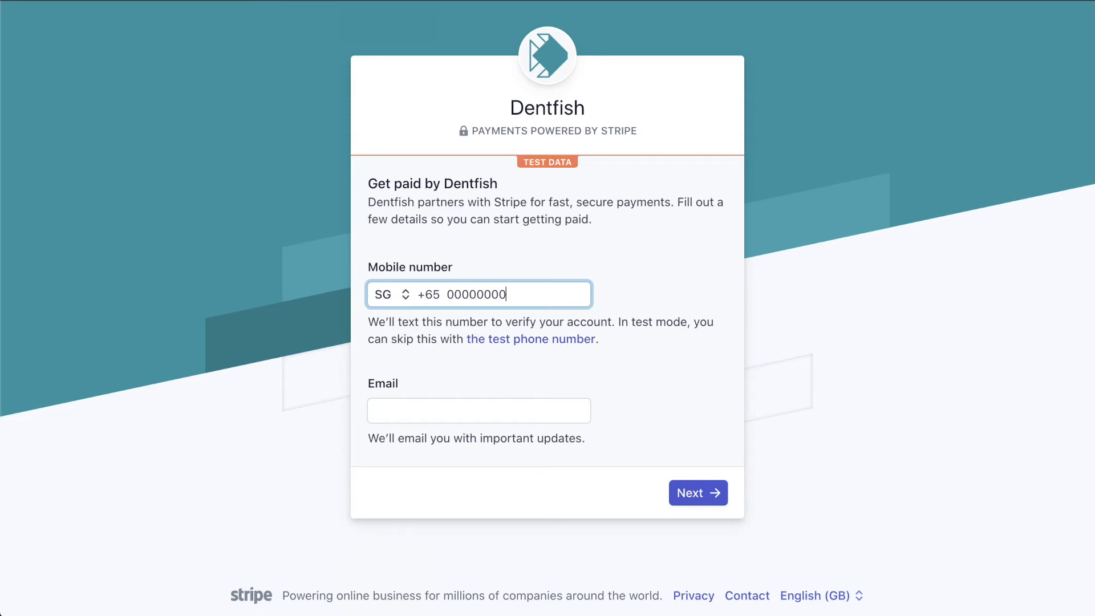
Enter the contact email address and submit the contact details.
left_click(464, 414)
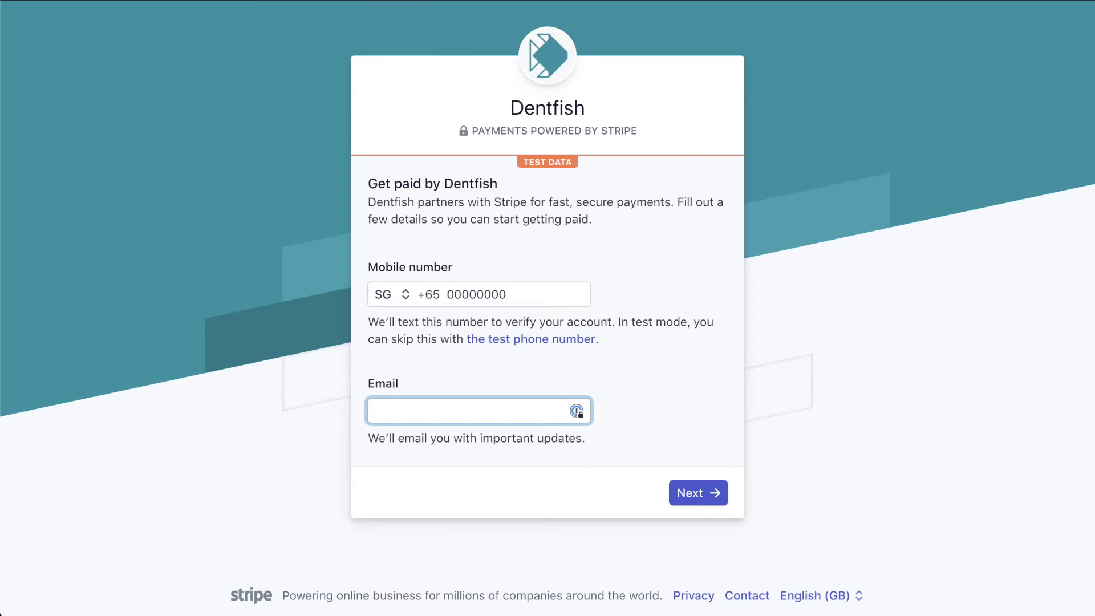
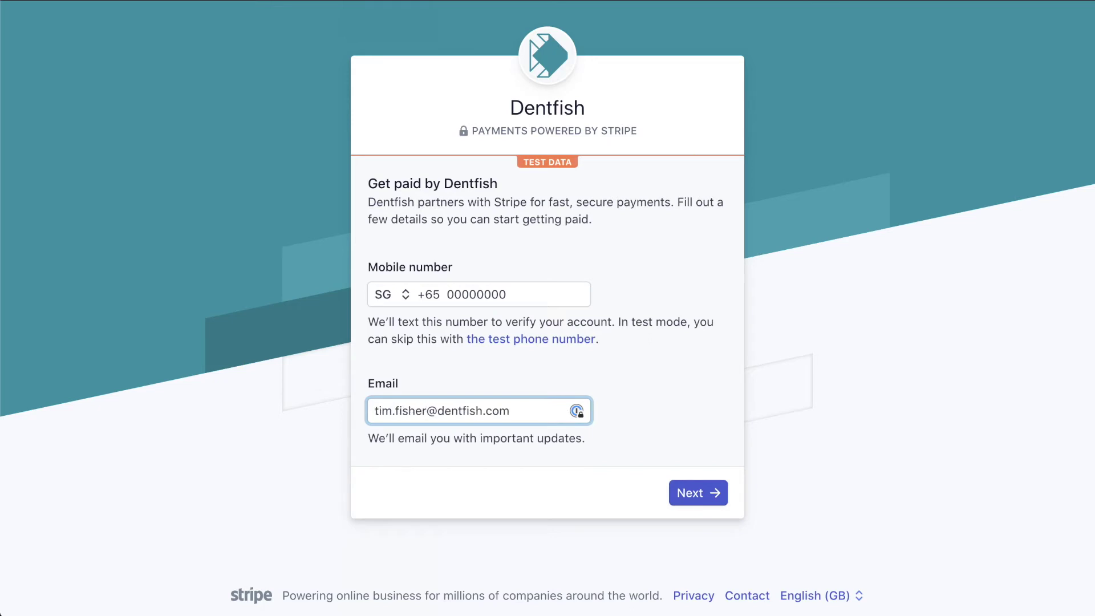
left_click(706, 496)
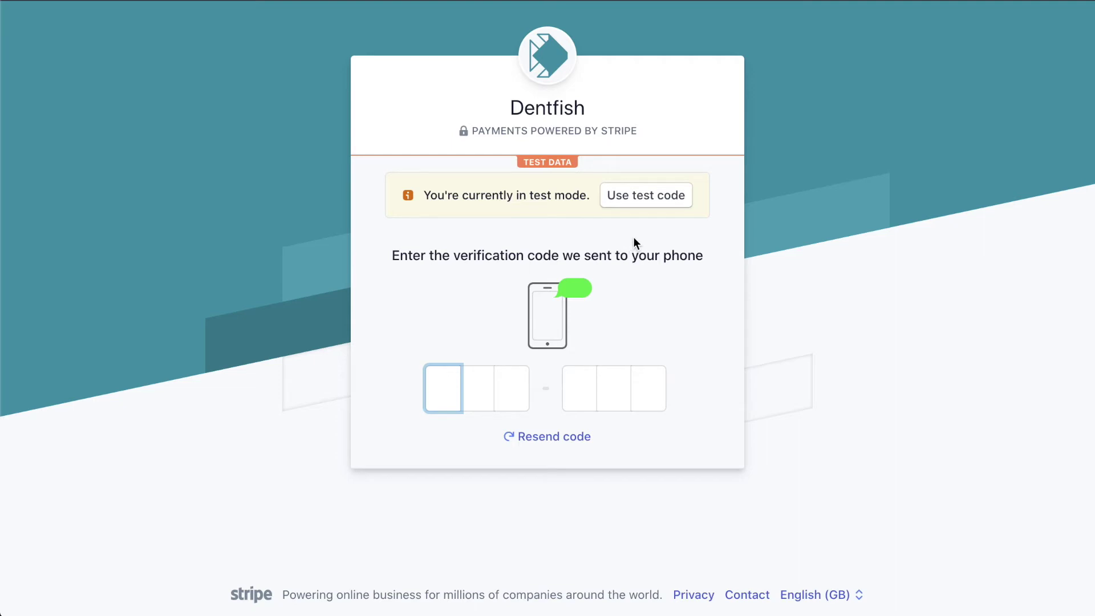
Pass phone verification using Stripe's test verification code.
left_click(650, 194)
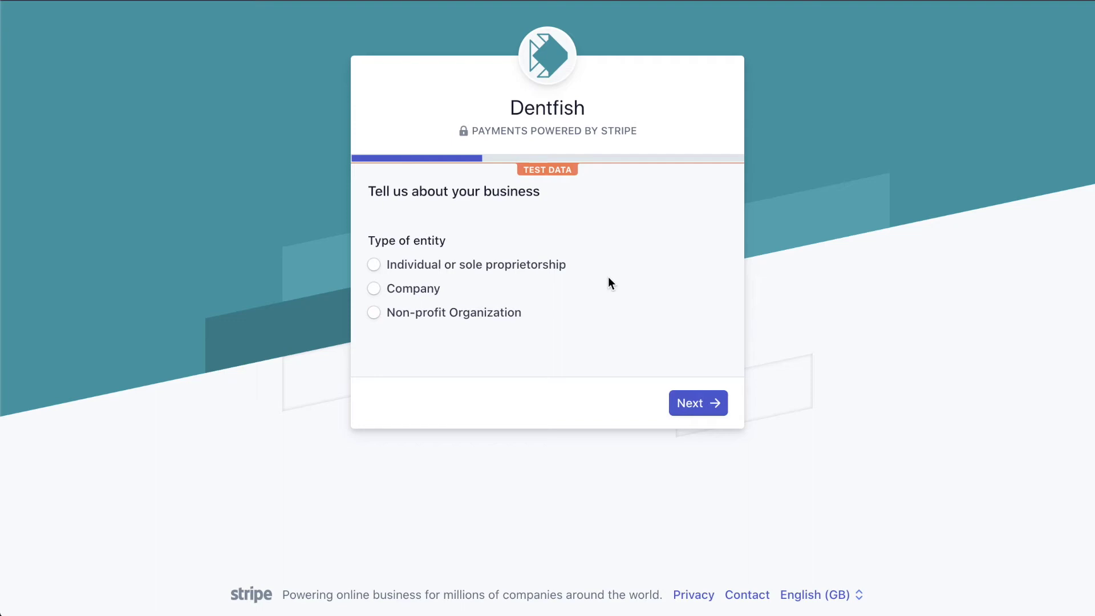
Register the business as an individual or sole proprietorship and continue.
left_click(434, 268)
left_click(701, 412)
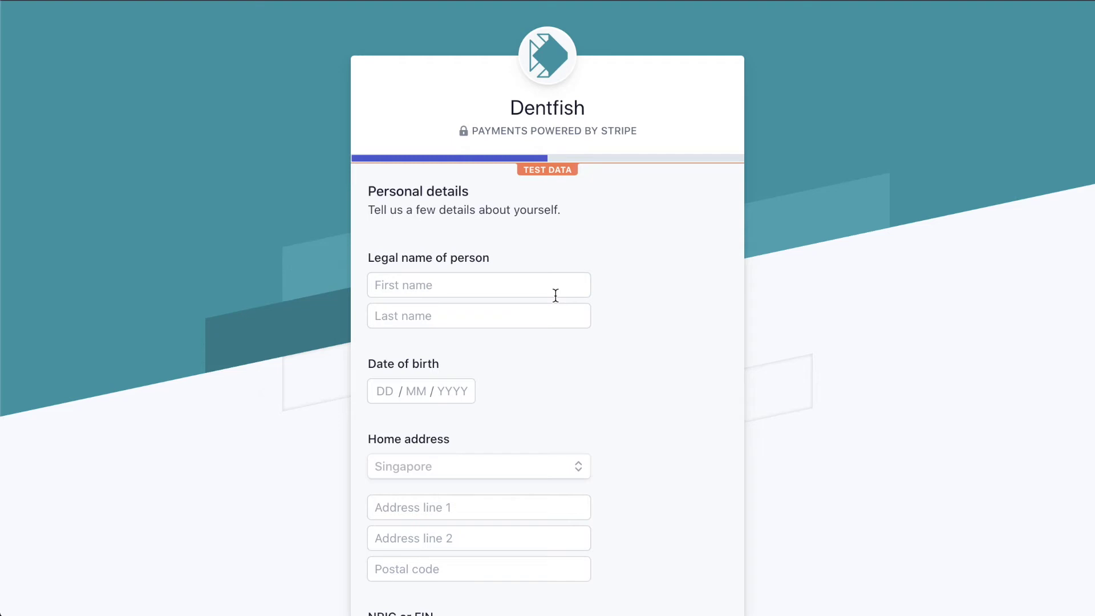
Enter the person's first name, last name and date of birth.
left_click(540, 292)
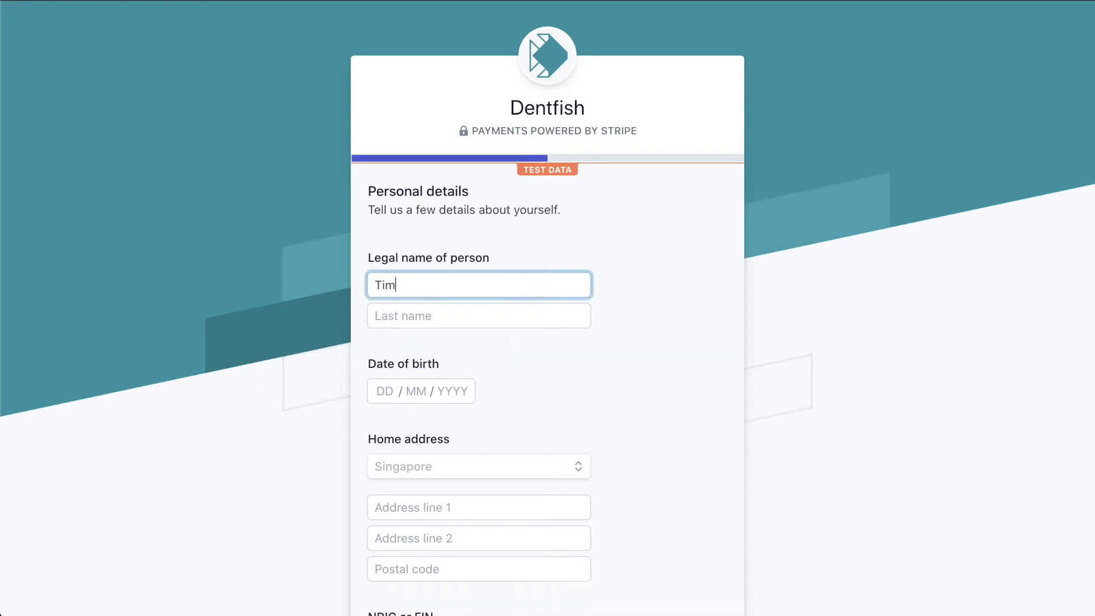
key("Tab")
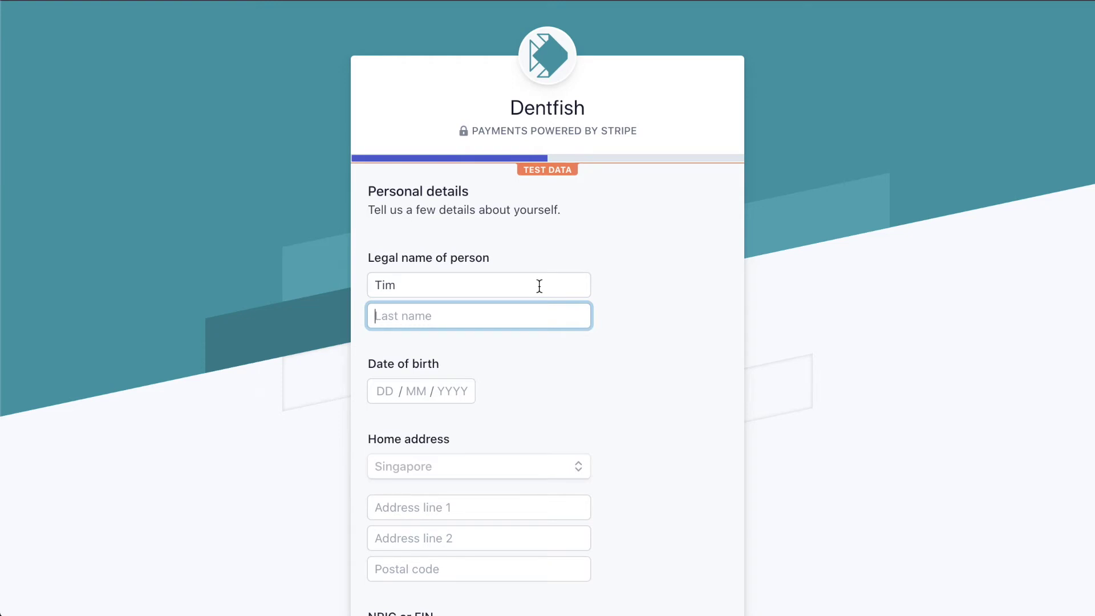
left_click(384, 391)
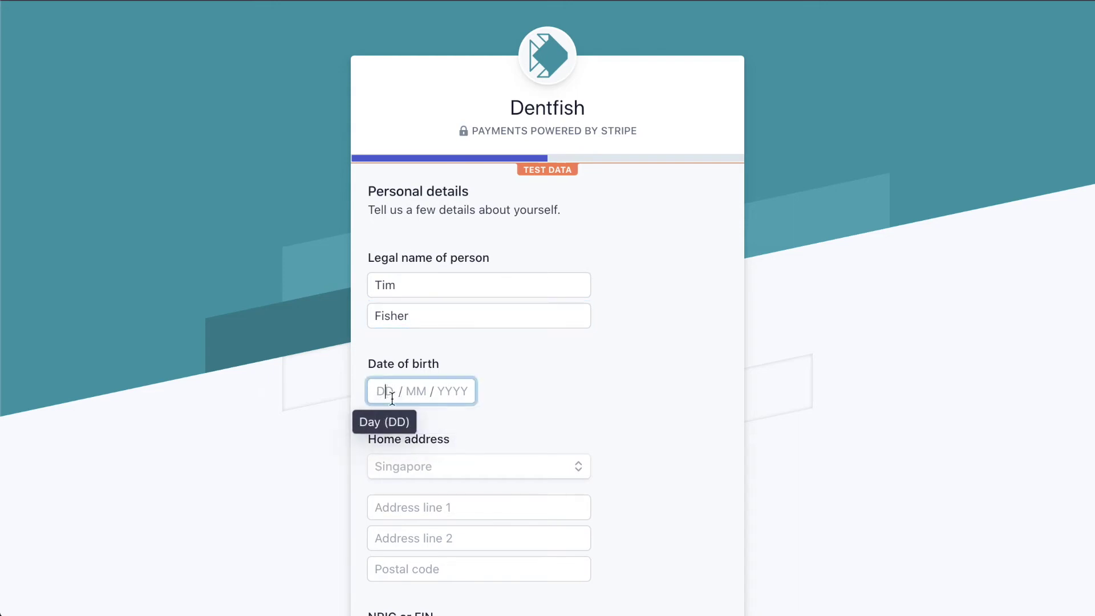
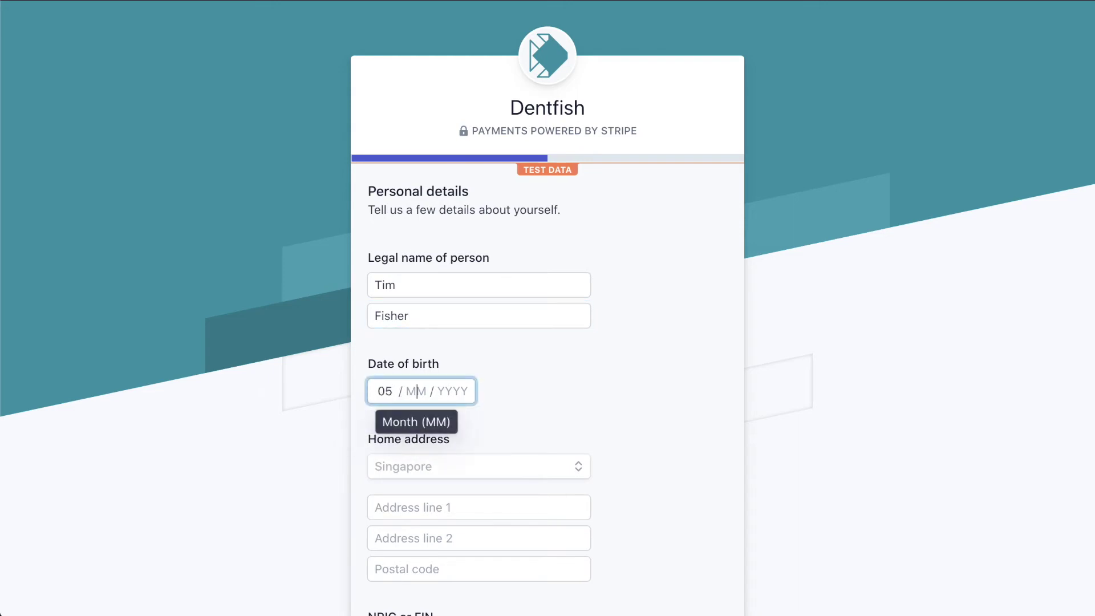
key("Tab")
left_click(453, 391)
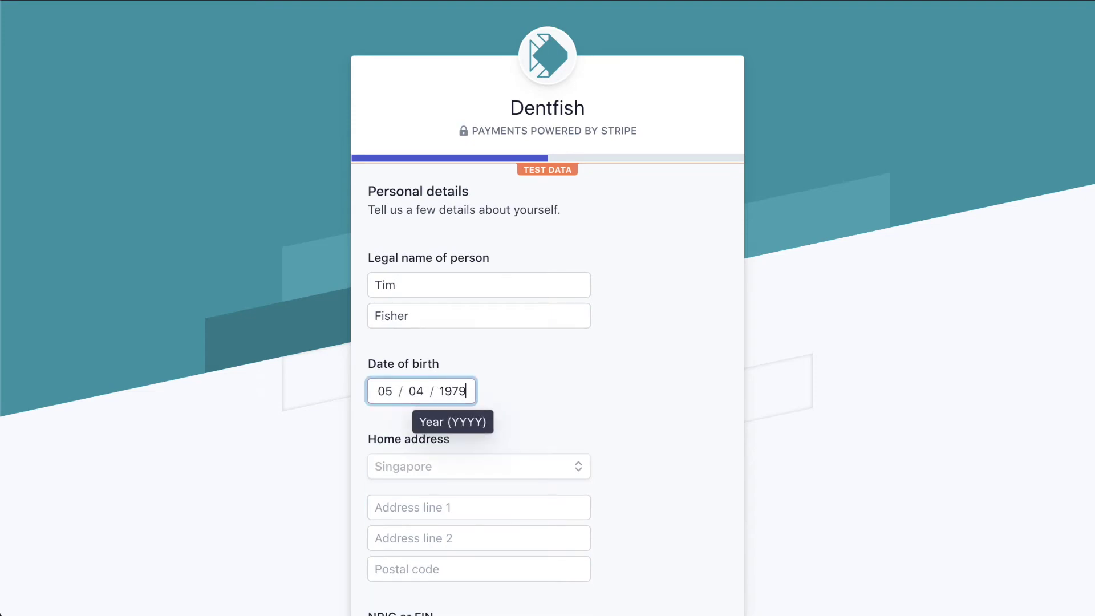
Fill in the two Singapore home address lines, the postal code and the NRIC number.
scroll(657, 454, "down", 3)
left_click(555, 413)
type("S")
type("on")
key("BackSpace")
key("BackSpace")
key("BackSpace")
type("10 Somestreet")
key("Tab")
type("04/05")
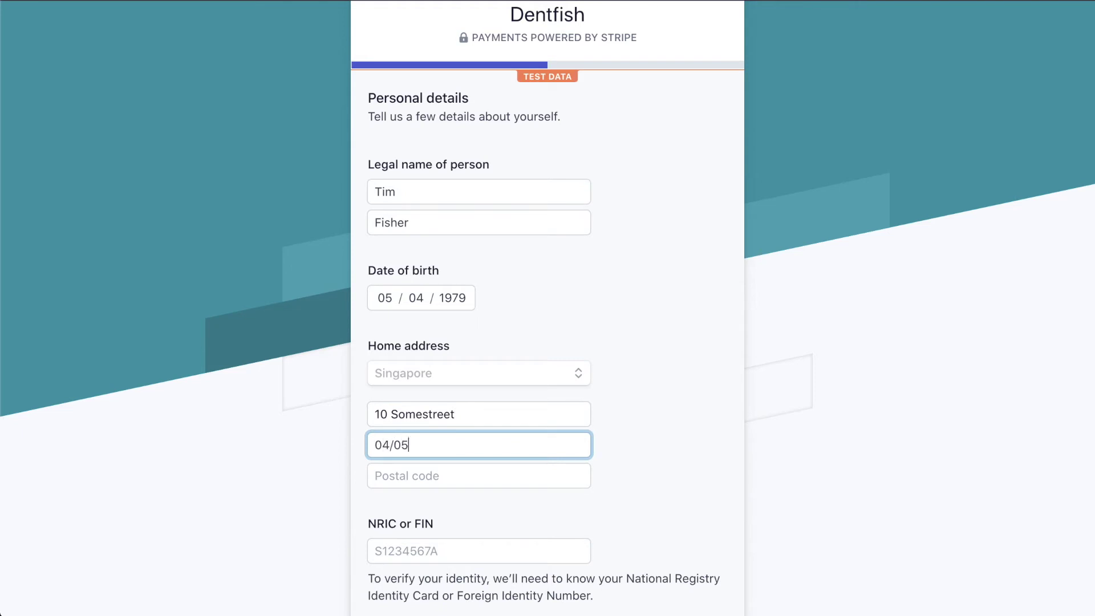
type(" Somebuilding")
key("Tab")
type("100200")
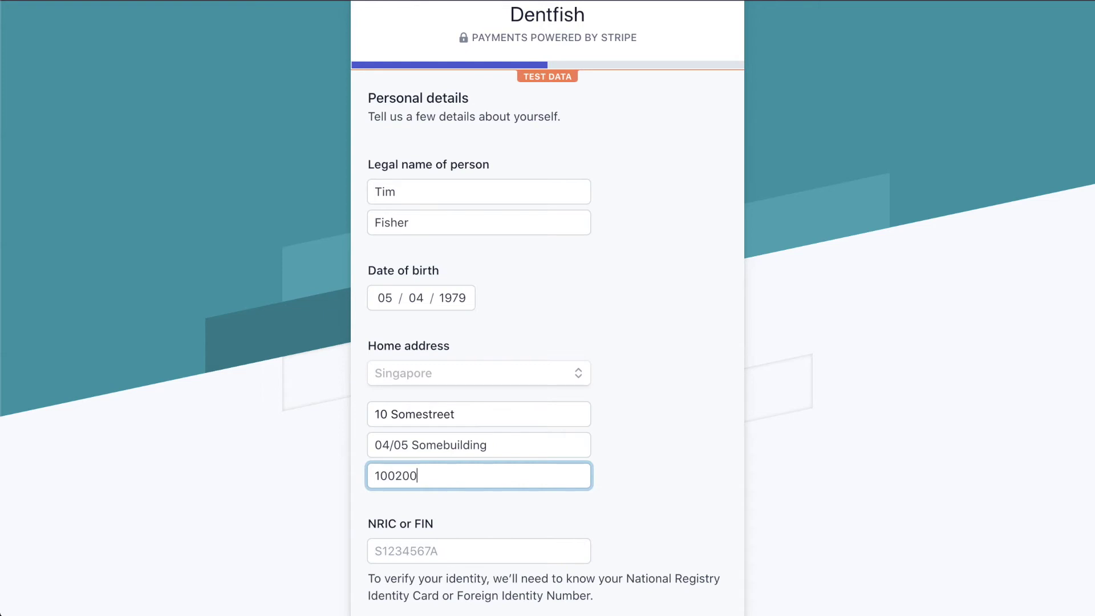
scroll(593, 498, "down", 5)
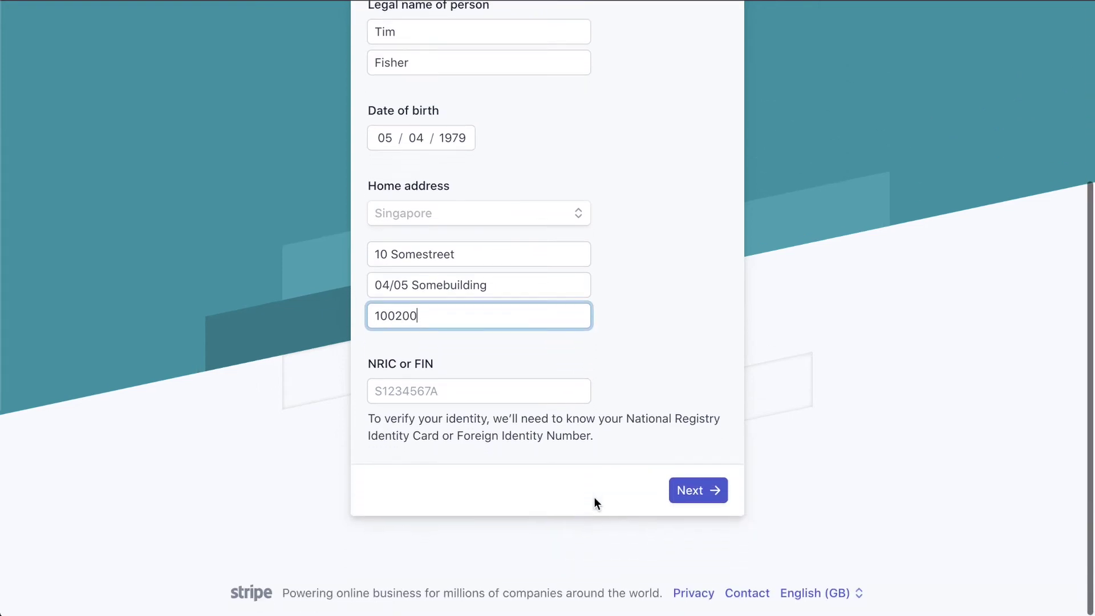
left_click(444, 389)
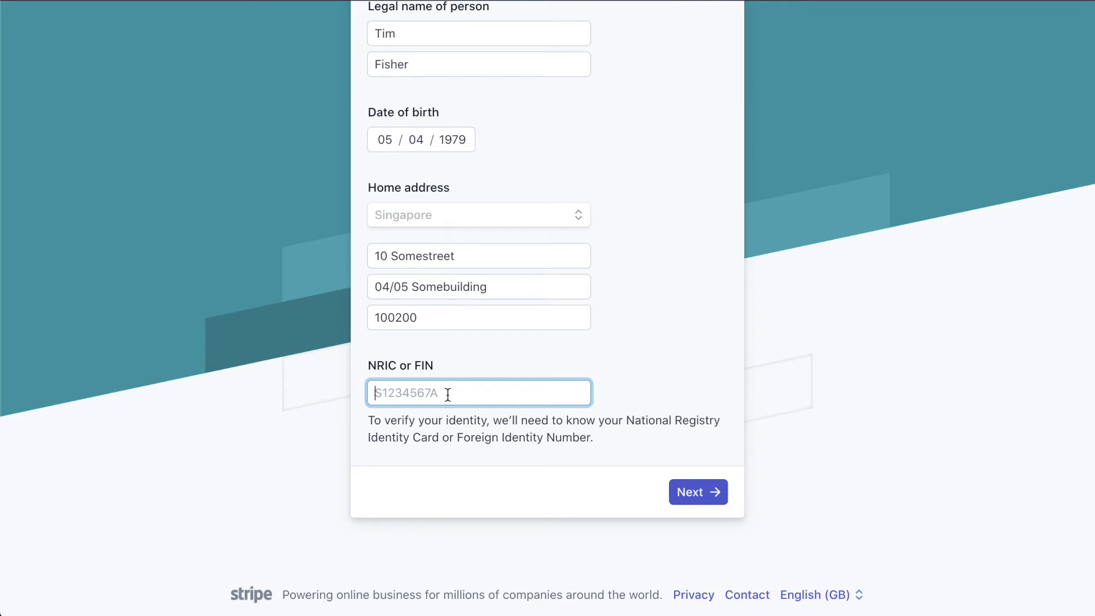
type("S1234567A")
Submit the personal details and look over the empty Payout details form.
left_click(695, 492)
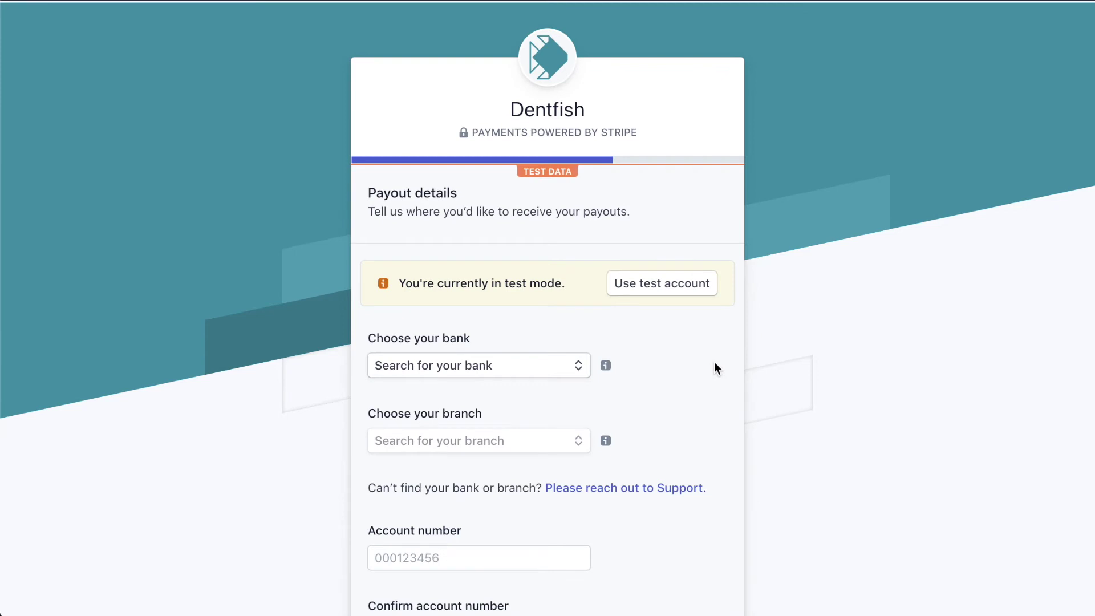
scroll(682, 345, "down", 5)
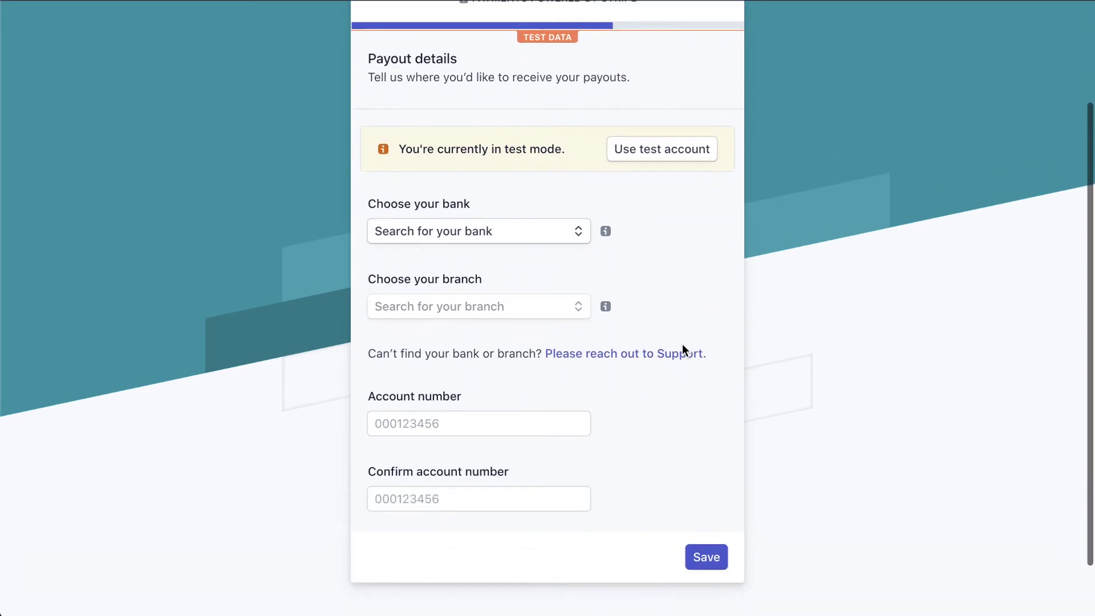
scroll(684, 349, "down", 1)
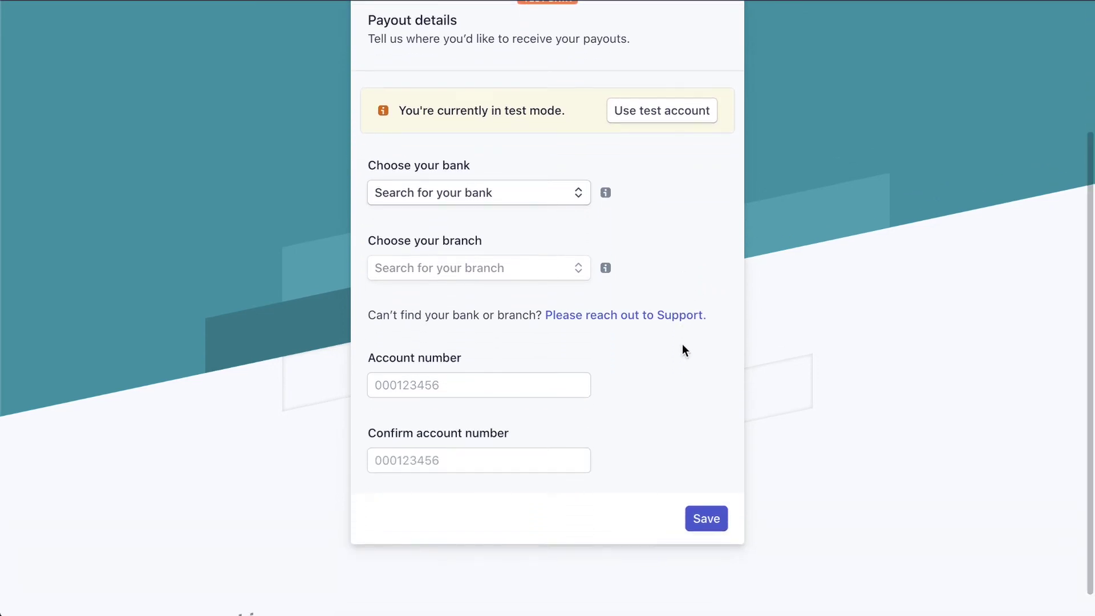
scroll(683, 345, "up", 3)
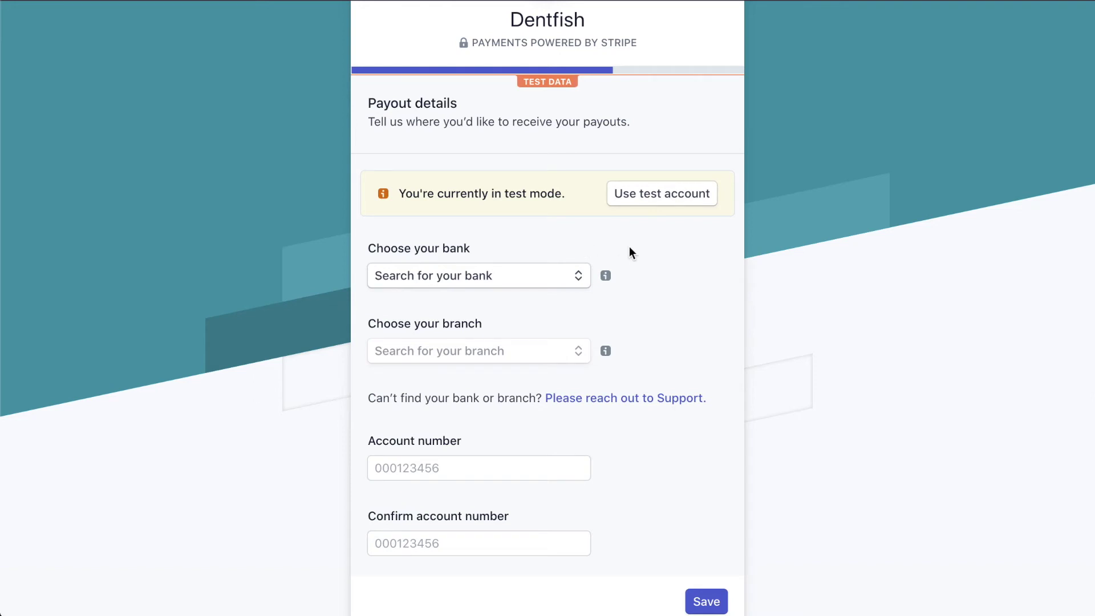
scroll(628, 248, "down", 2)
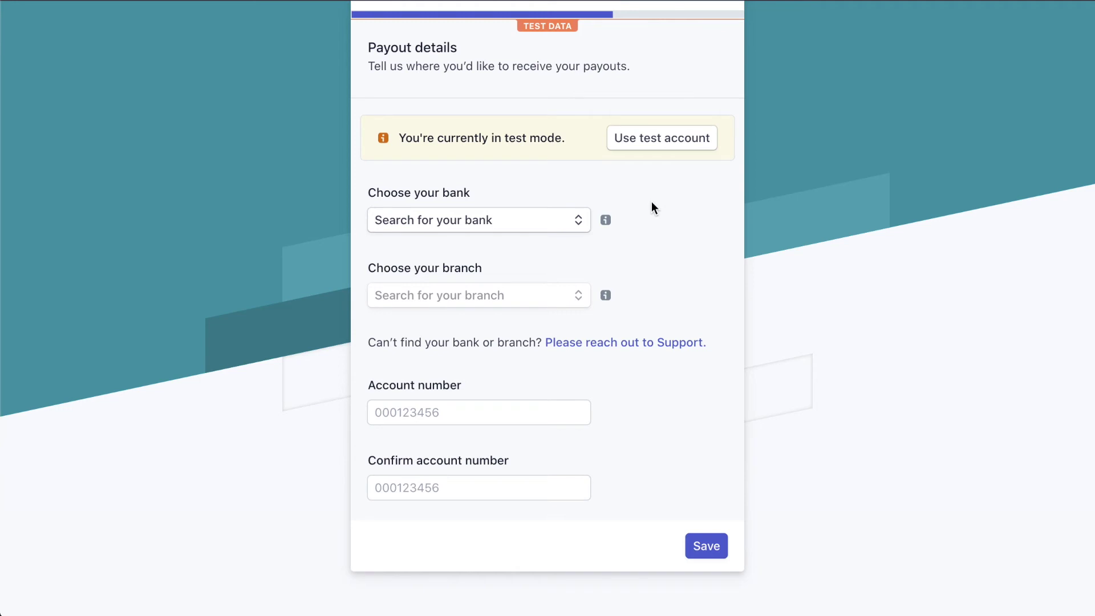
scroll(638, 195, "up", 1)
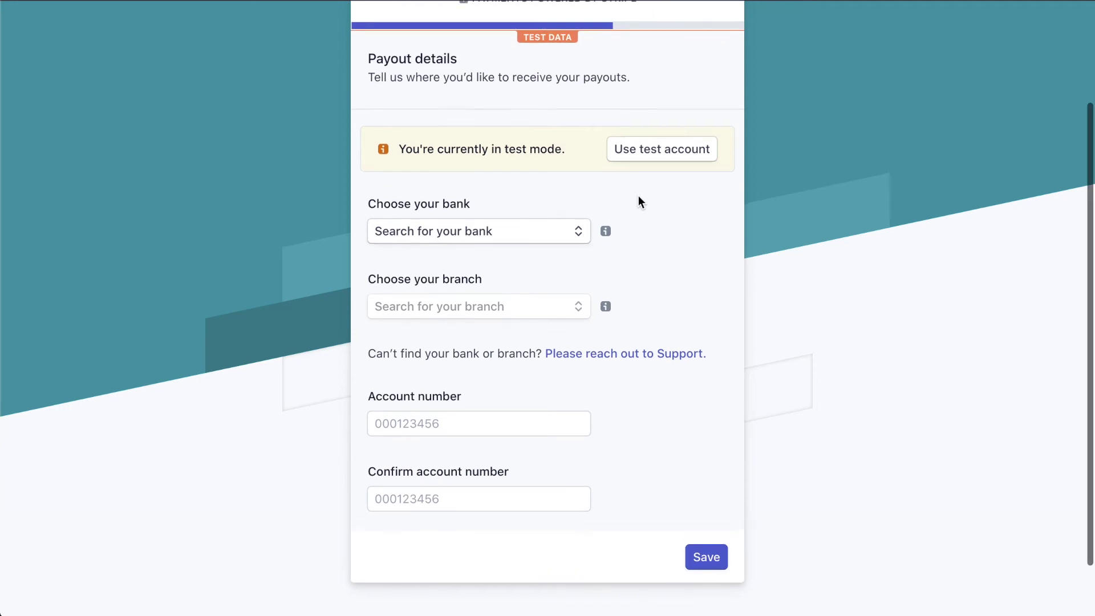
Add the Stripe Test Bank SGD payout account, review the summary, and update the representative.
left_click(676, 151)
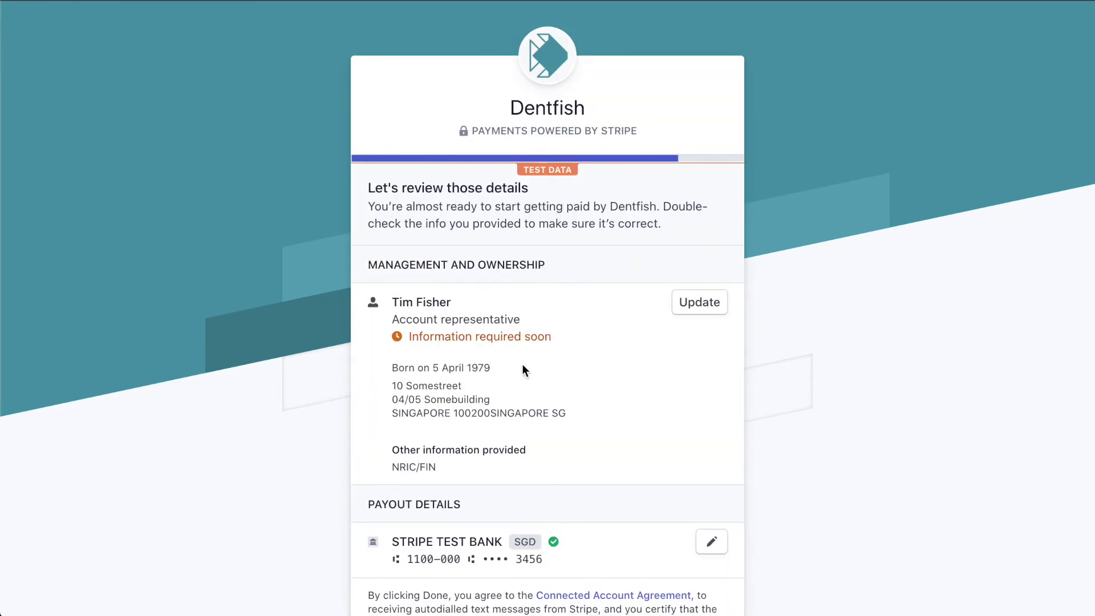
scroll(537, 384, "down", 3)
scroll(537, 383, "up", 1)
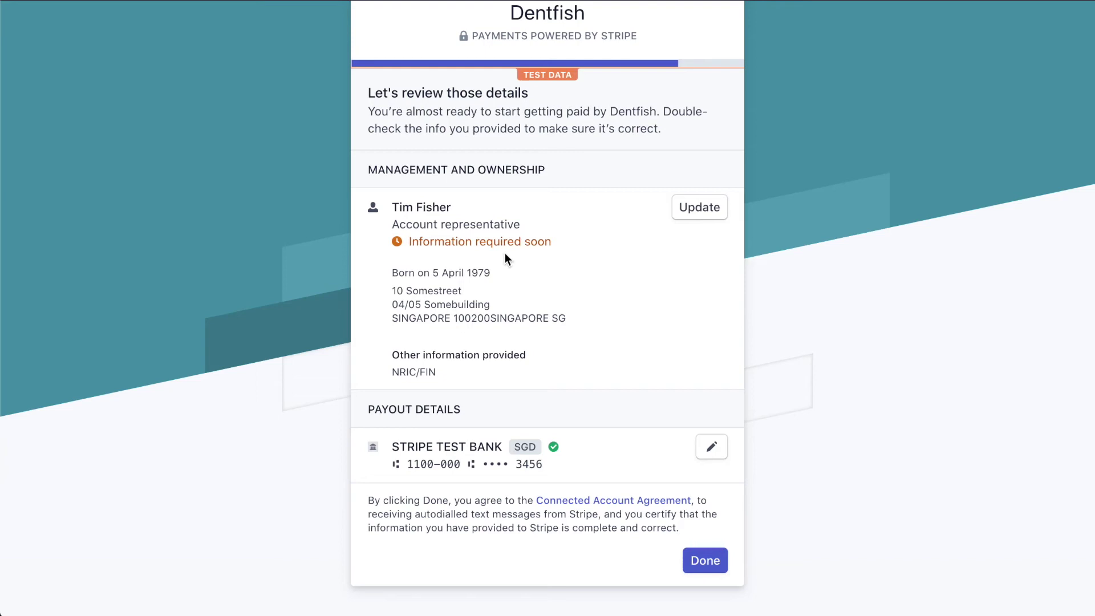
left_click(701, 210)
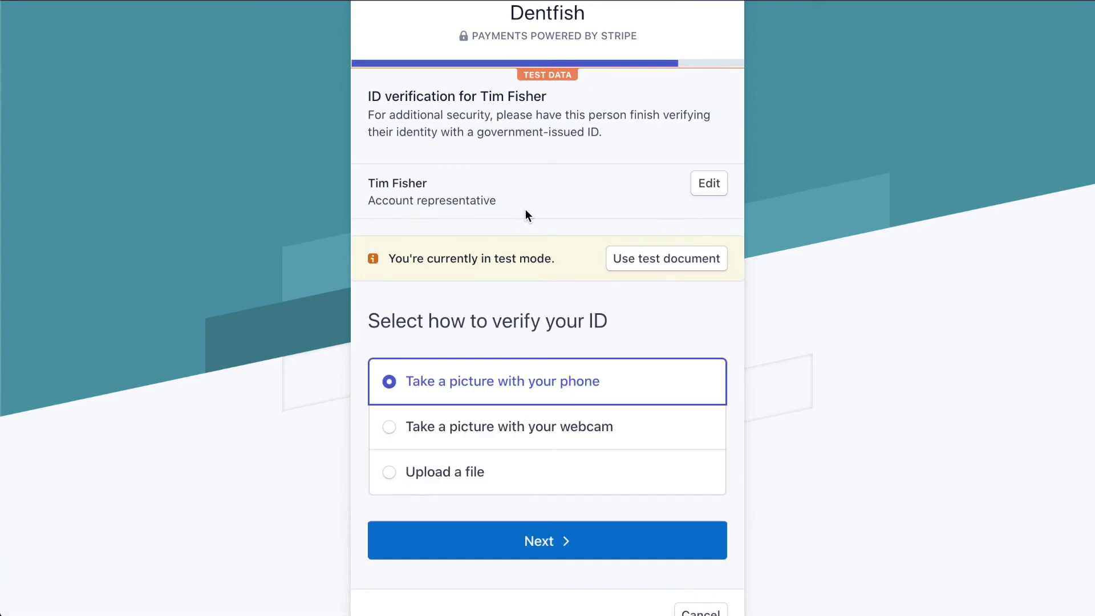
Verify the account representative's identity with Stripe's test document.
scroll(525, 209, "up", 1)
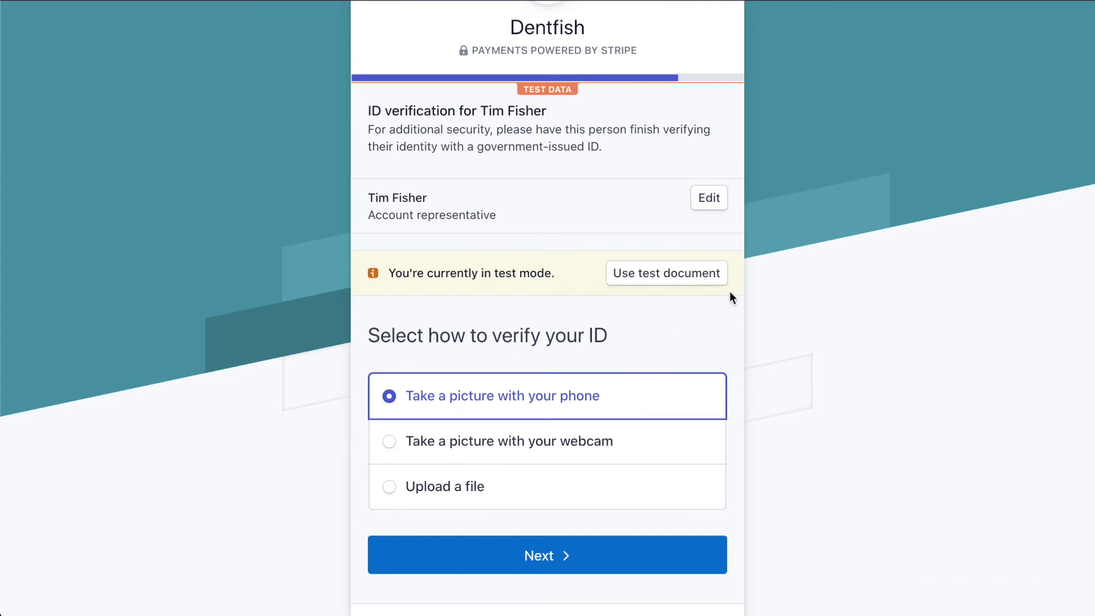
left_click(671, 280)
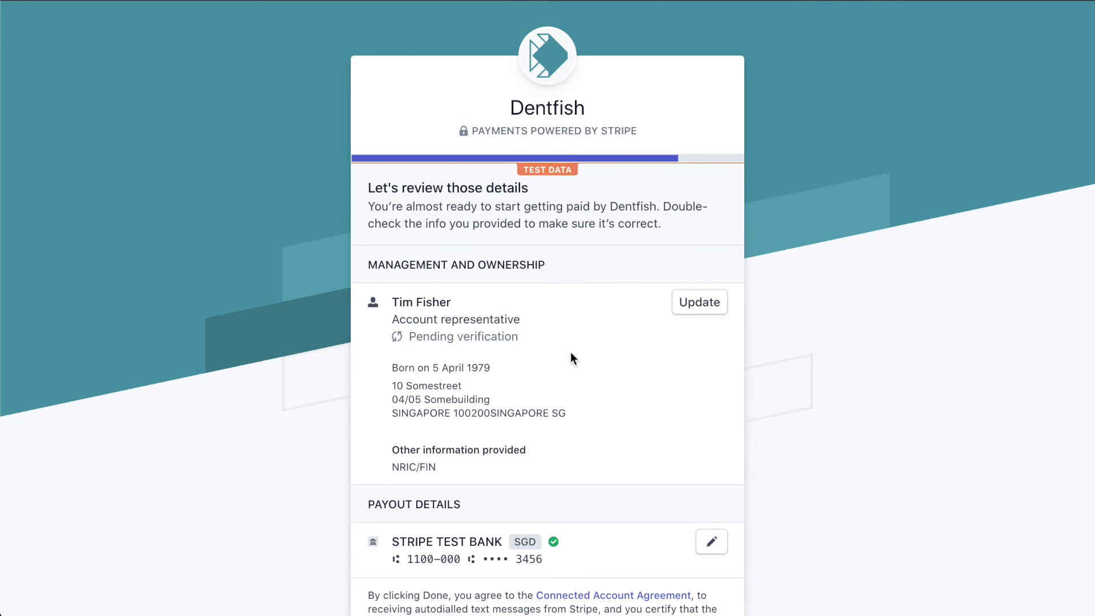
Check the Stripe review page for the pending representative and the Stripe Test Bank SGD payout account.
scroll(567, 374, "down", 3)
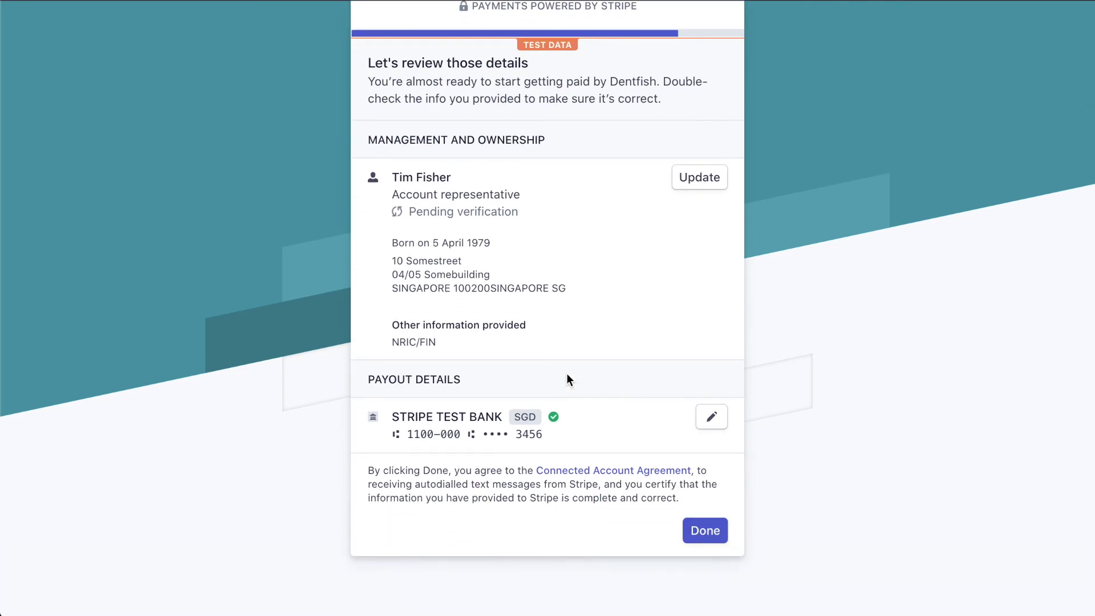
scroll(567, 378, "down", 1)
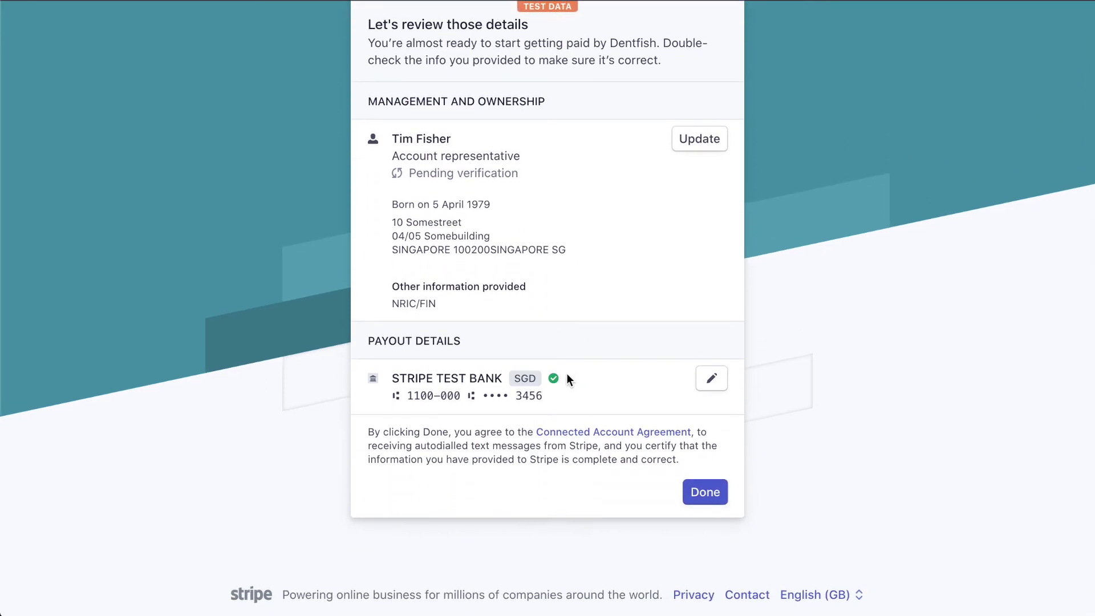
scroll(567, 376, "up", 2)
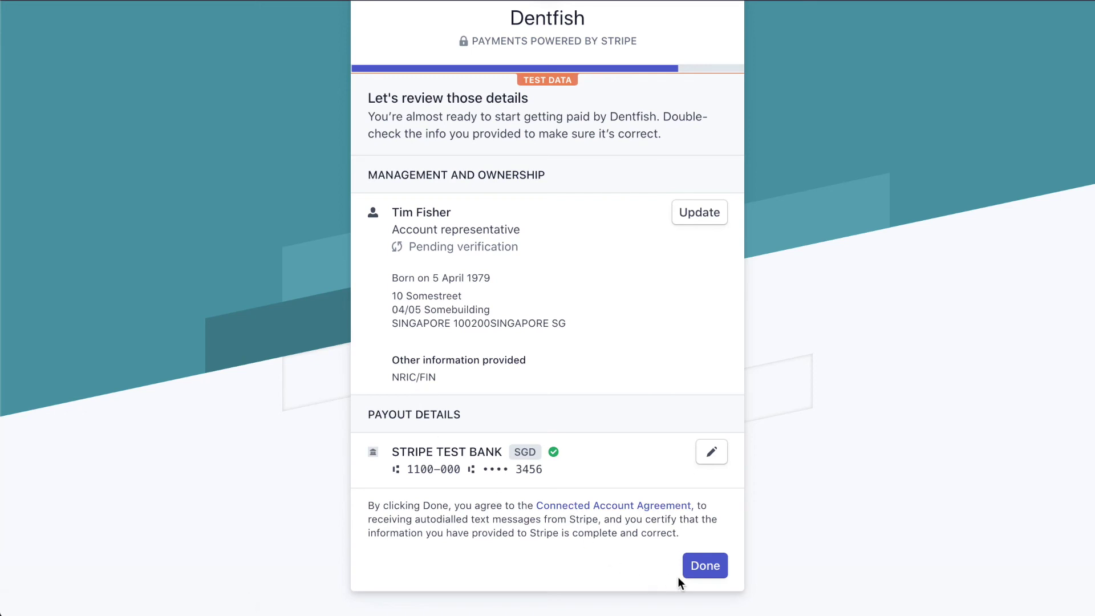
Finish Stripe onboarding and confirm Payout accounts reads 'Your Stripe account was linked successfully'.
left_click(716, 576)
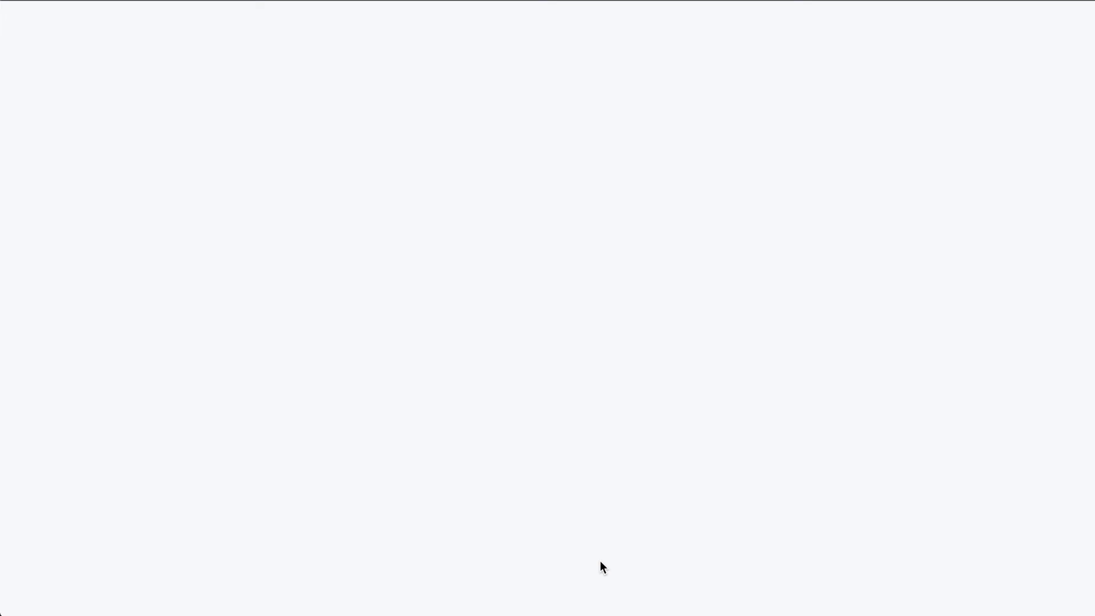
scroll(600, 560, "down", 10)
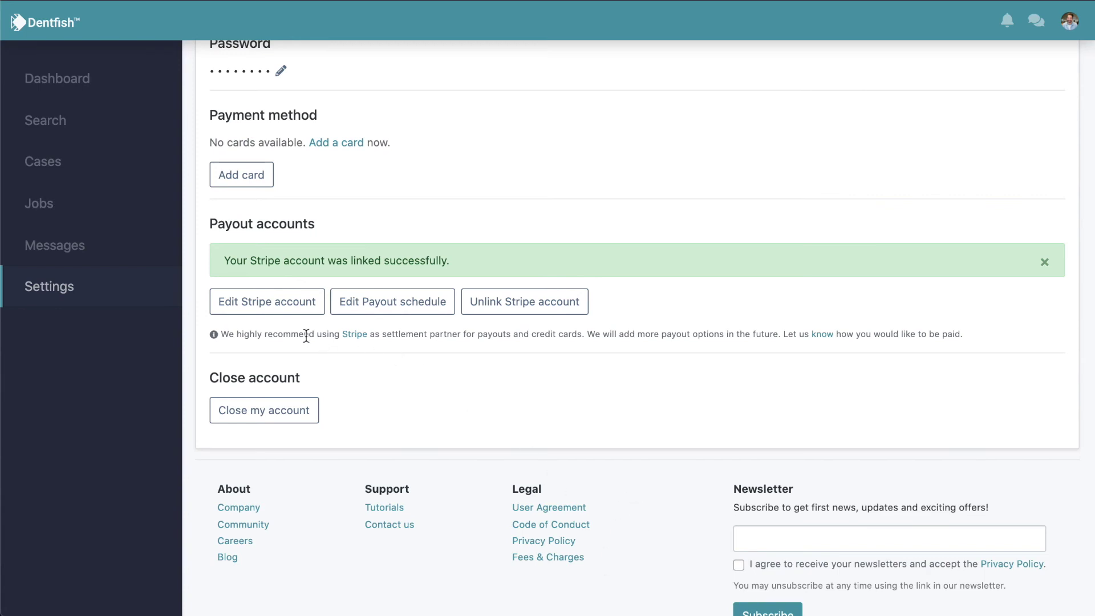
left_click(279, 308)
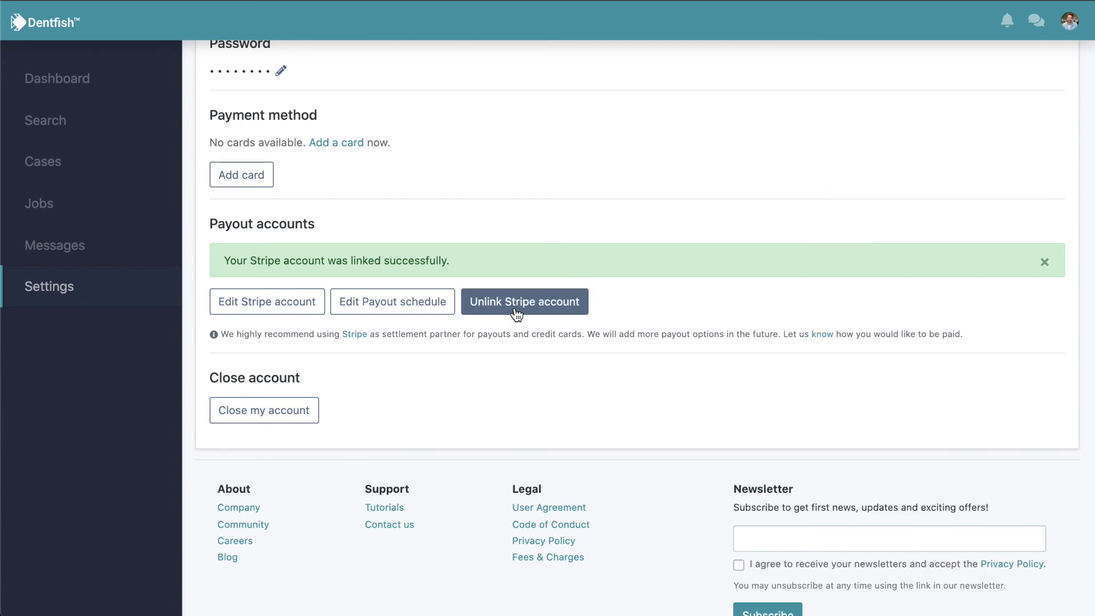
left_click(510, 312)
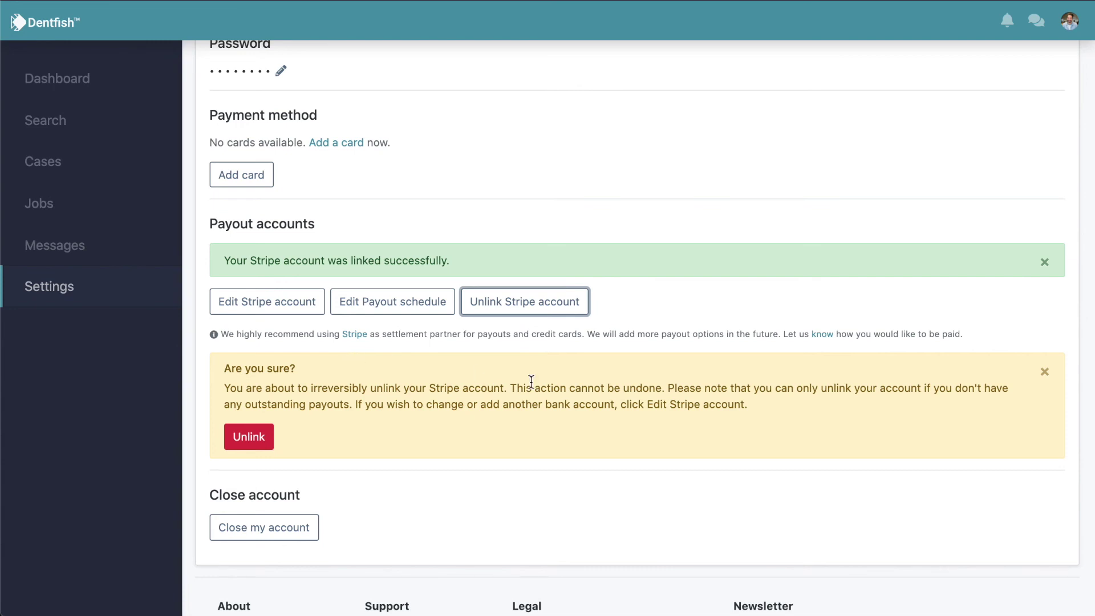
left_click(1044, 371)
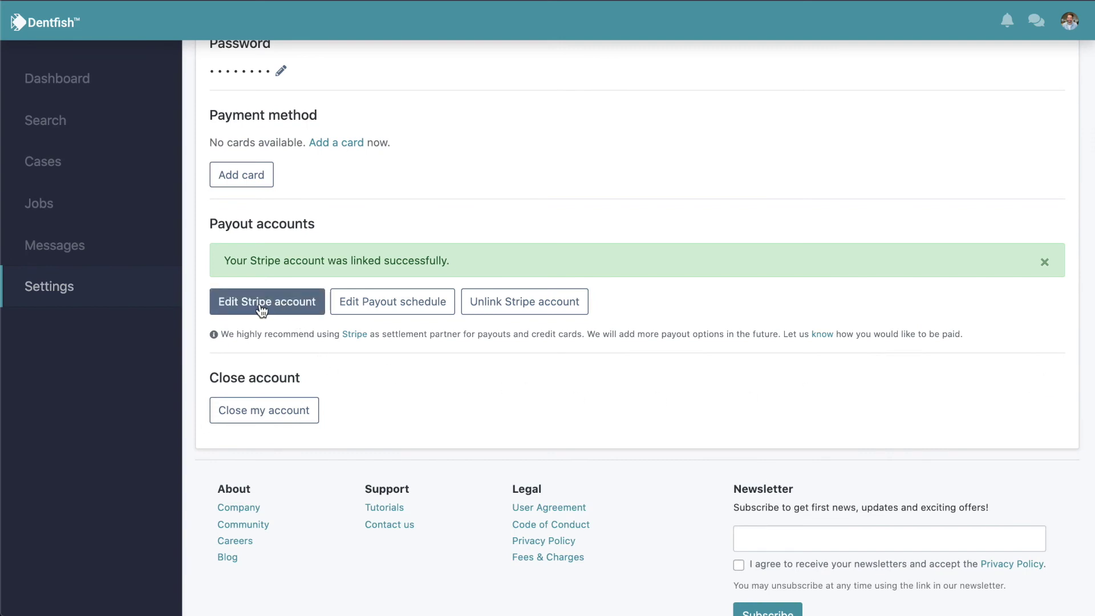
Resubmit the Stripe payout bank details using the test verification code and test bank account.
left_click(293, 313)
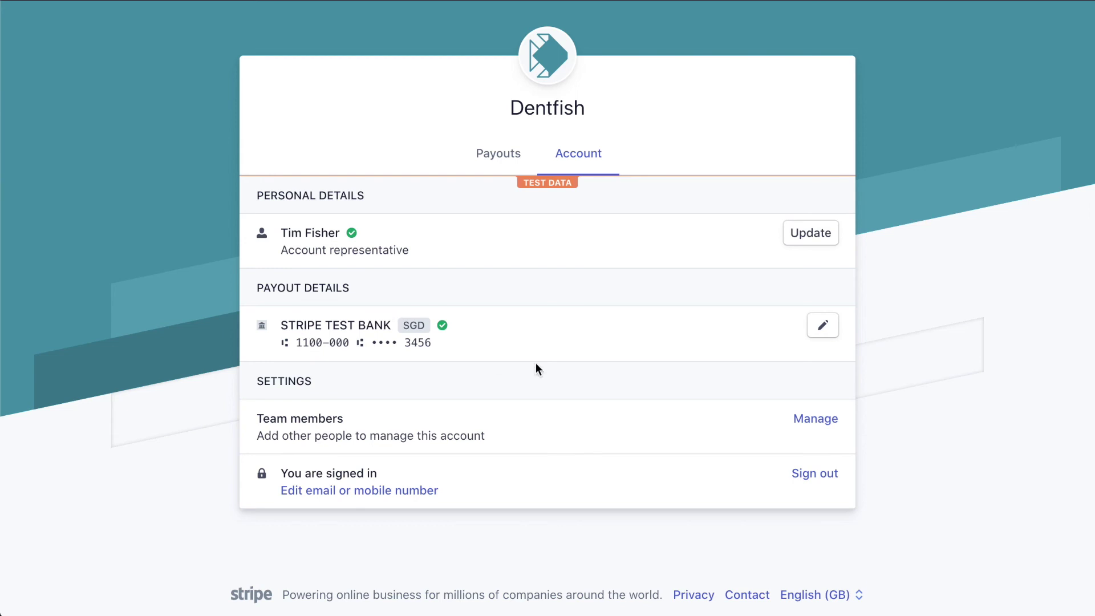
left_click(823, 325)
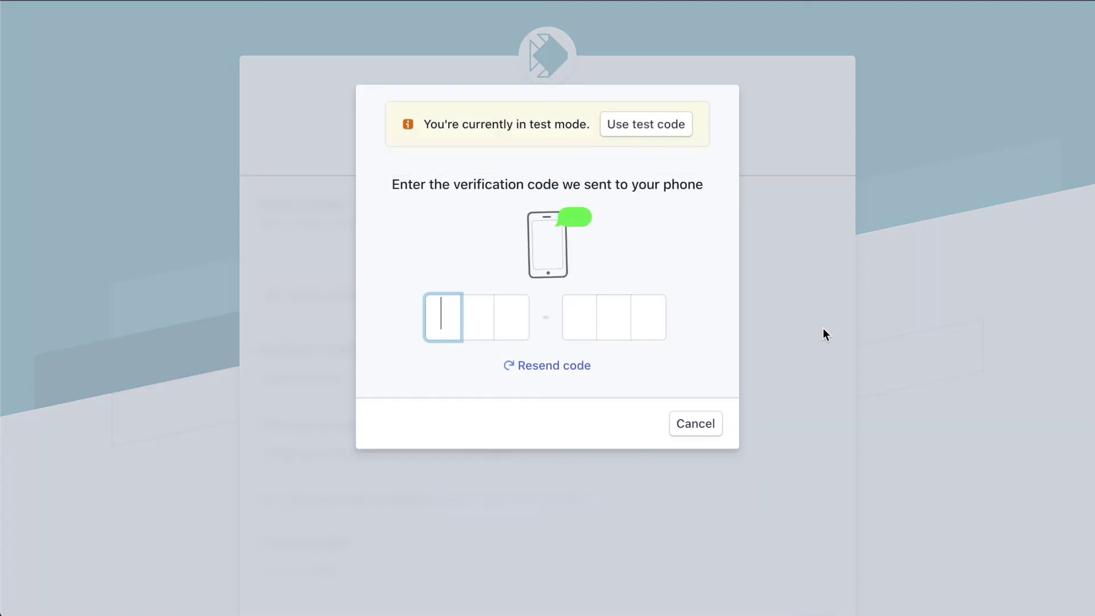
left_click(658, 127)
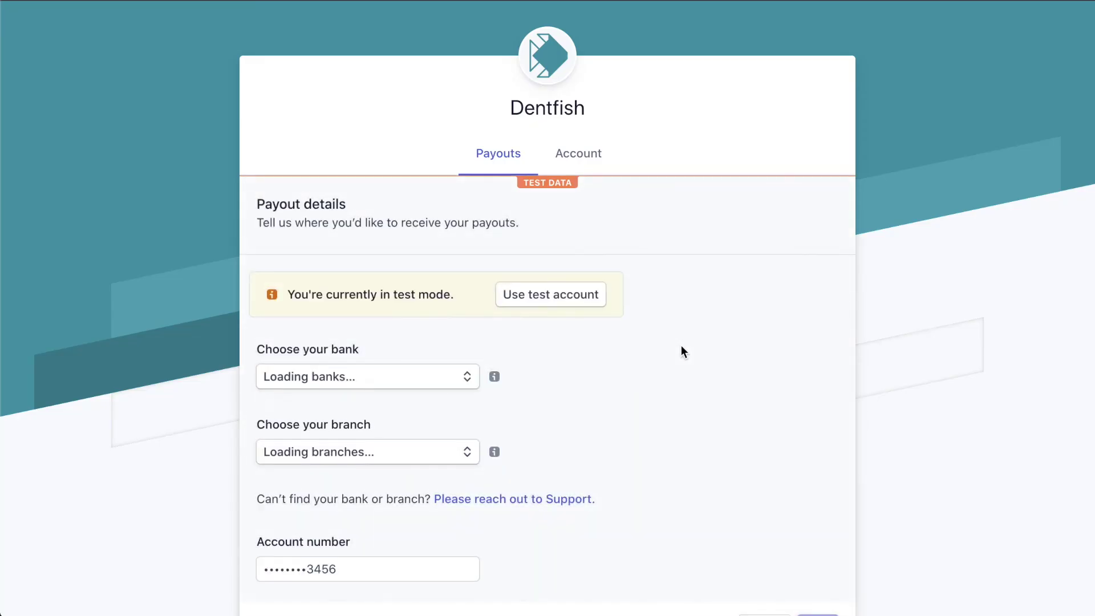
left_click(572, 294)
scroll(704, 362, "down", 3)
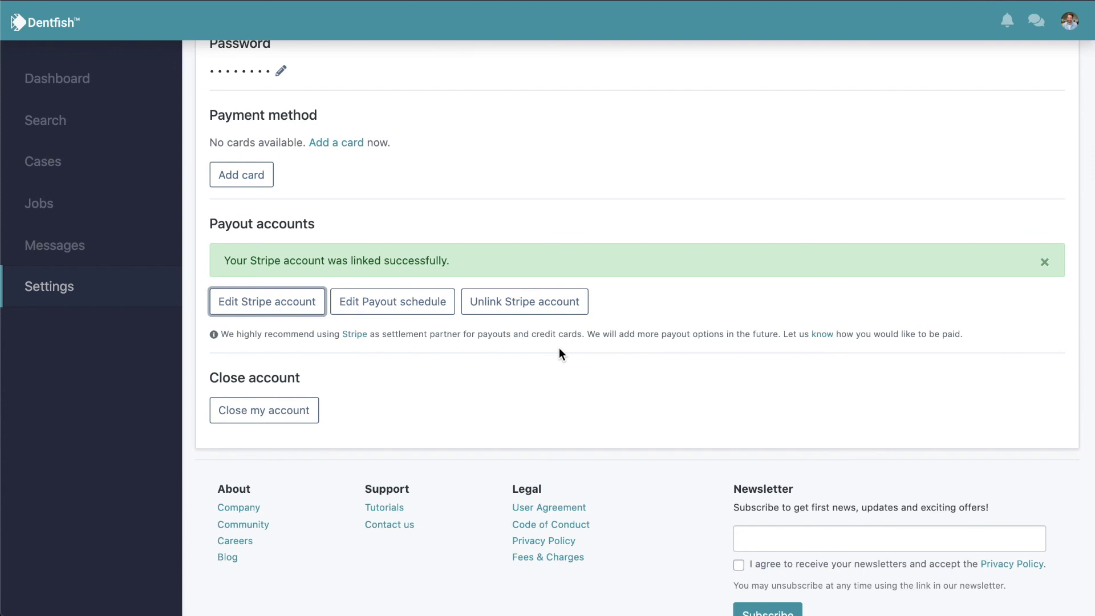
View Services settings showing open for business with Crown - tooth and Veneer active.
scroll(572, 207, "up", 1)
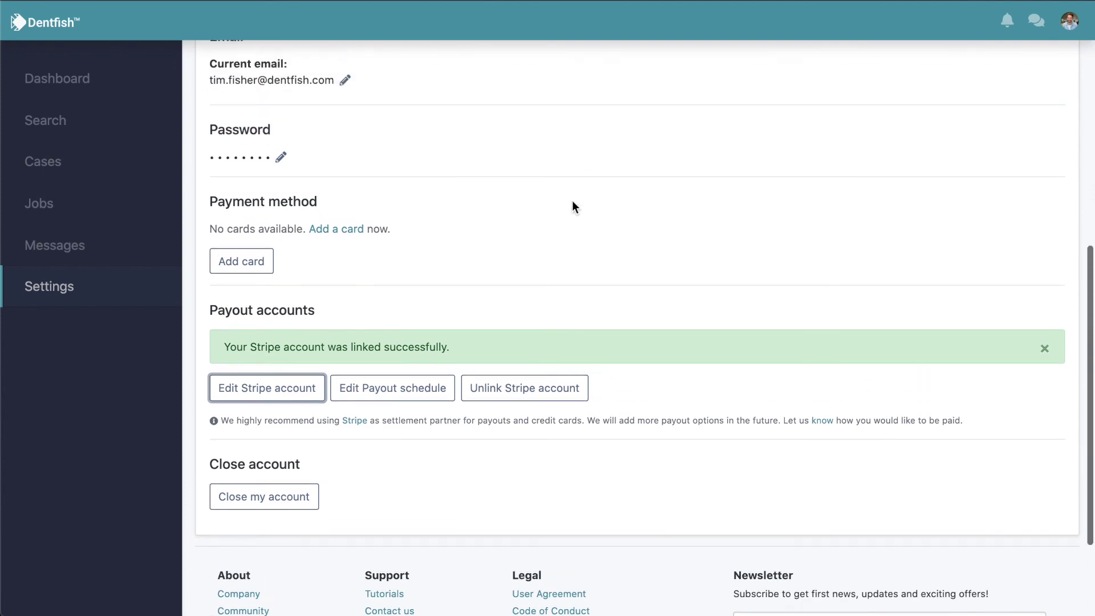
scroll(572, 201, "up", 8)
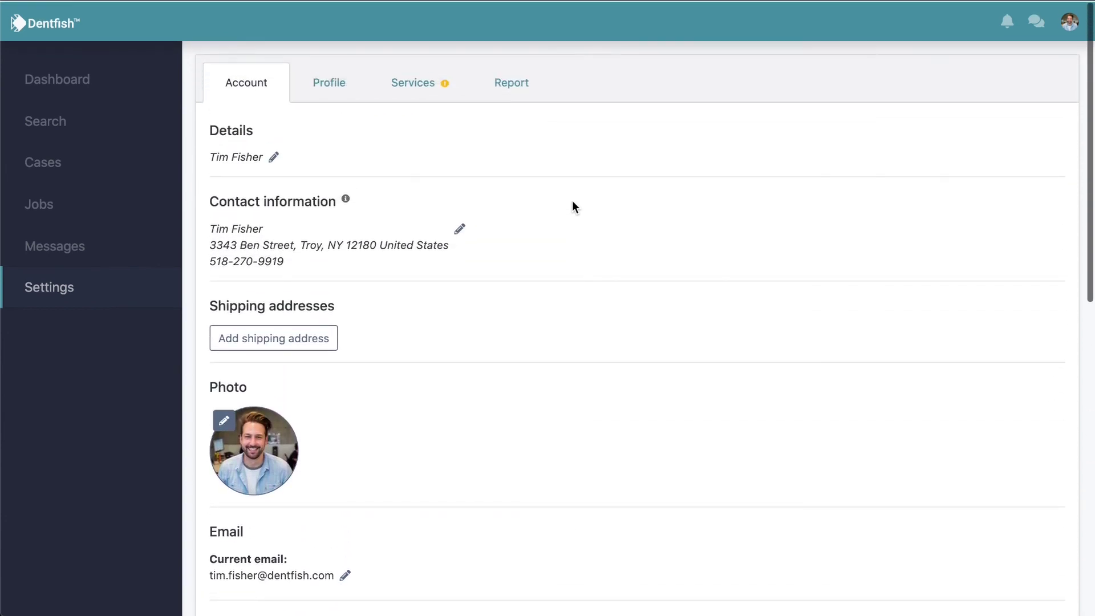
left_click(421, 89)
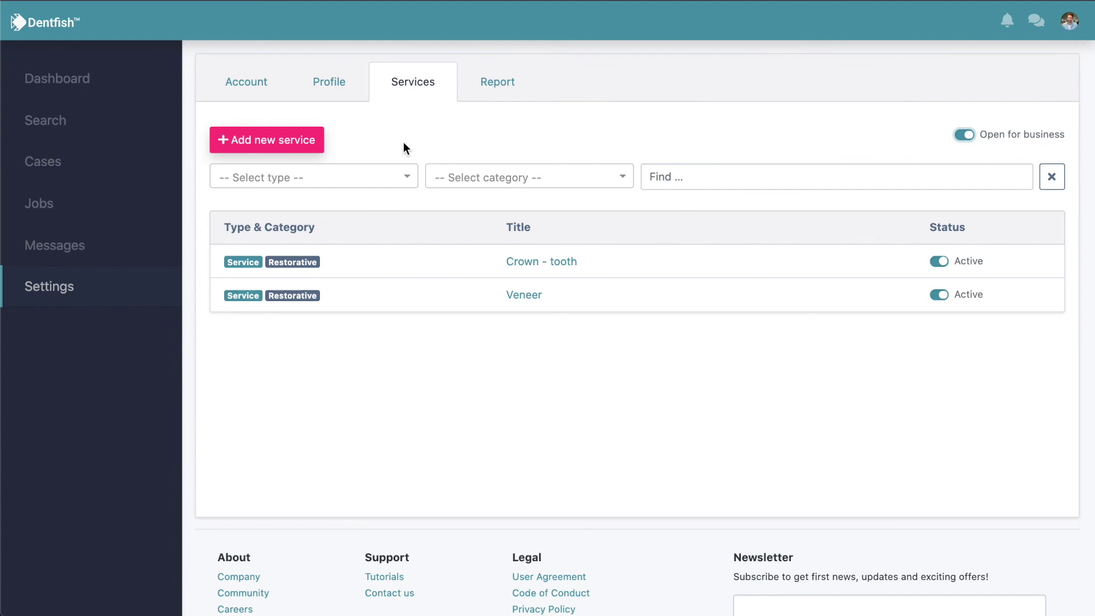
Search providers for the Veneer service by typing 'vene' on the search page.
left_click(50, 121)
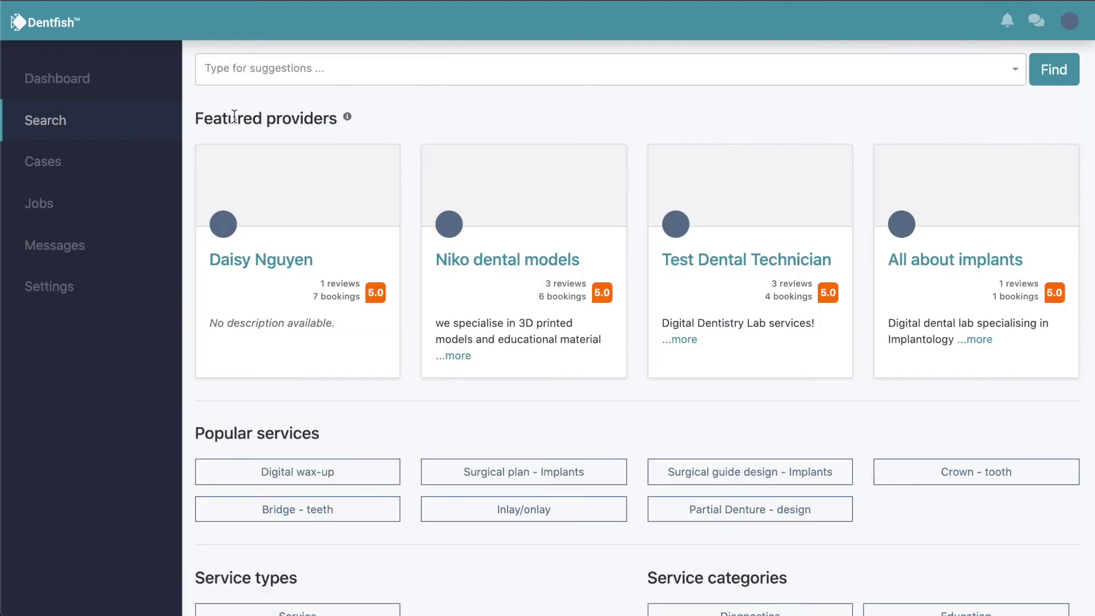
left_click(380, 72)
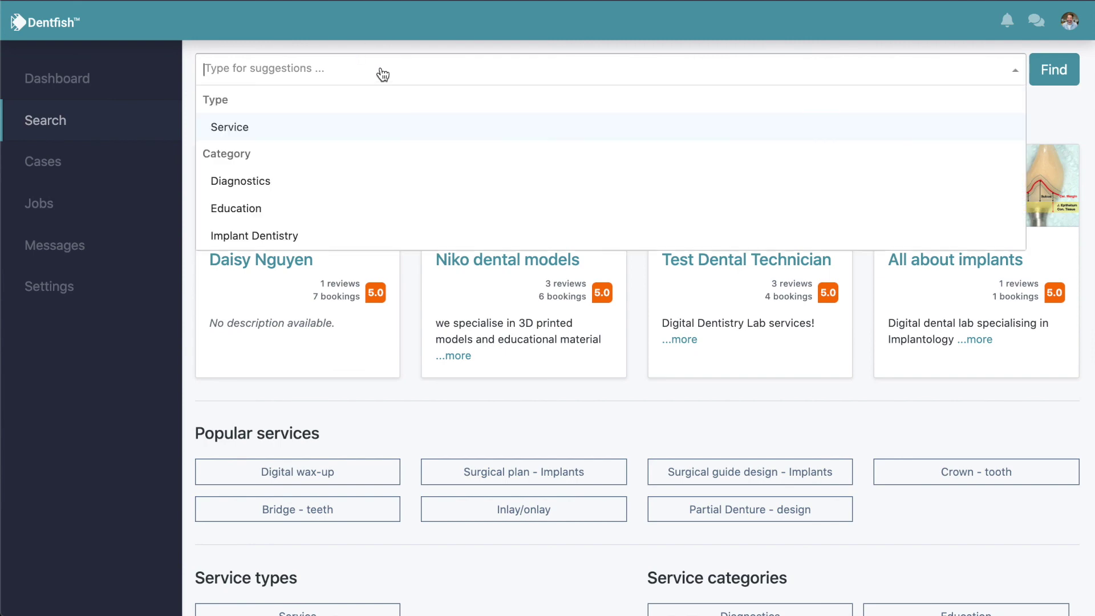
type("c")
key("BackSpace")
type("vene")
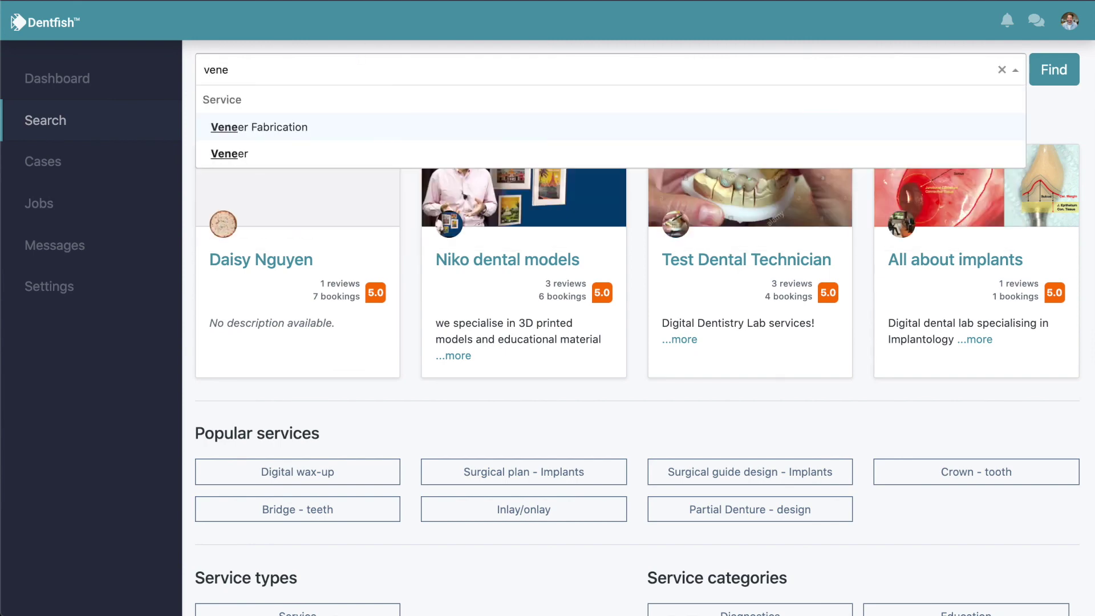
left_click(375, 156)
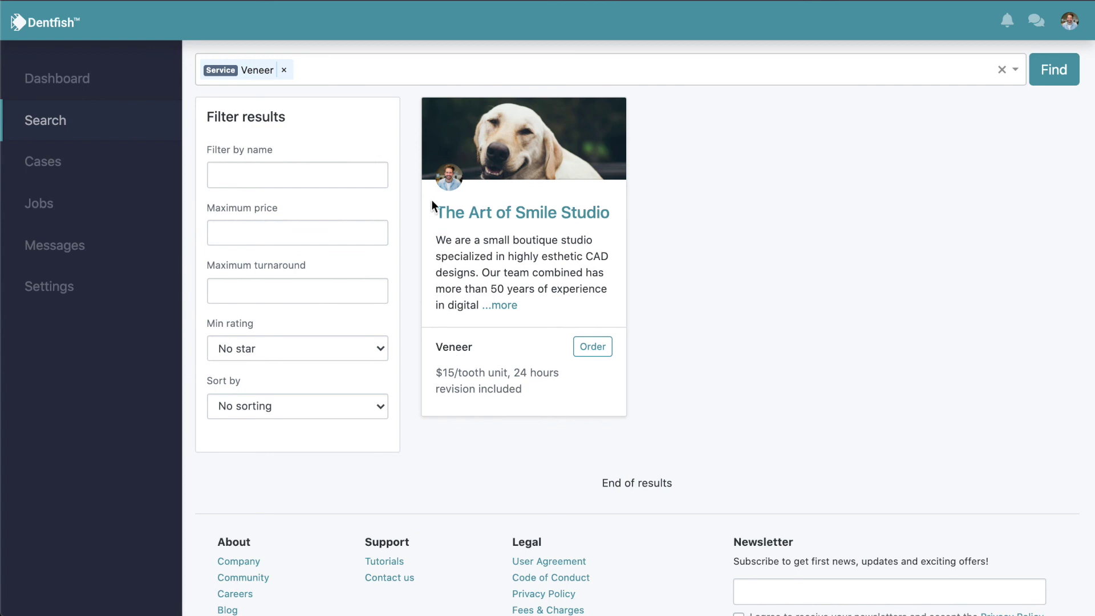
left_click(493, 217)
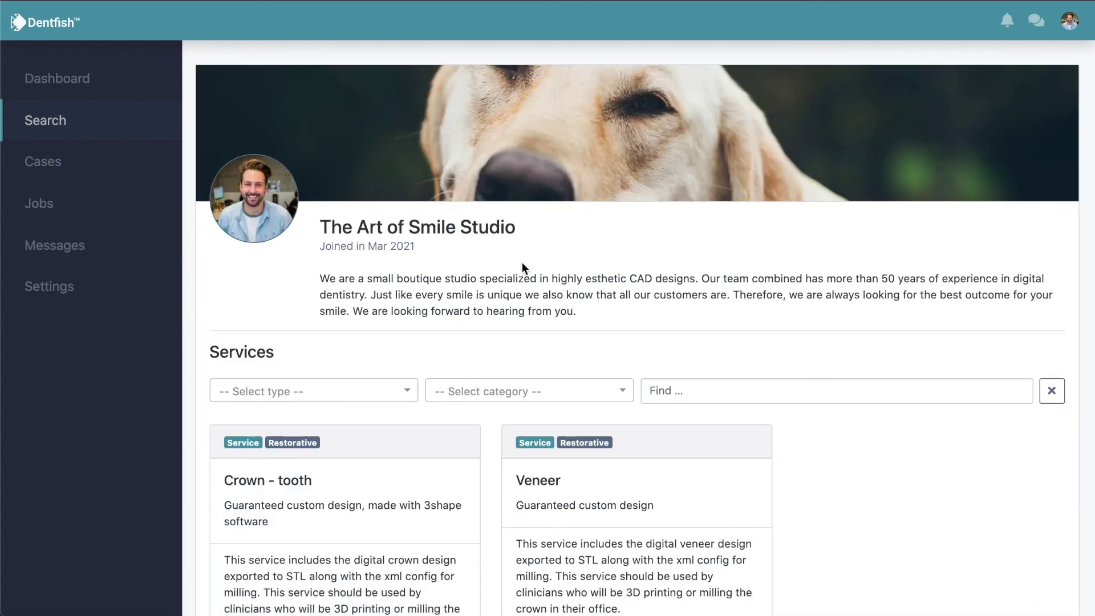
scroll(532, 285, "down", 3)
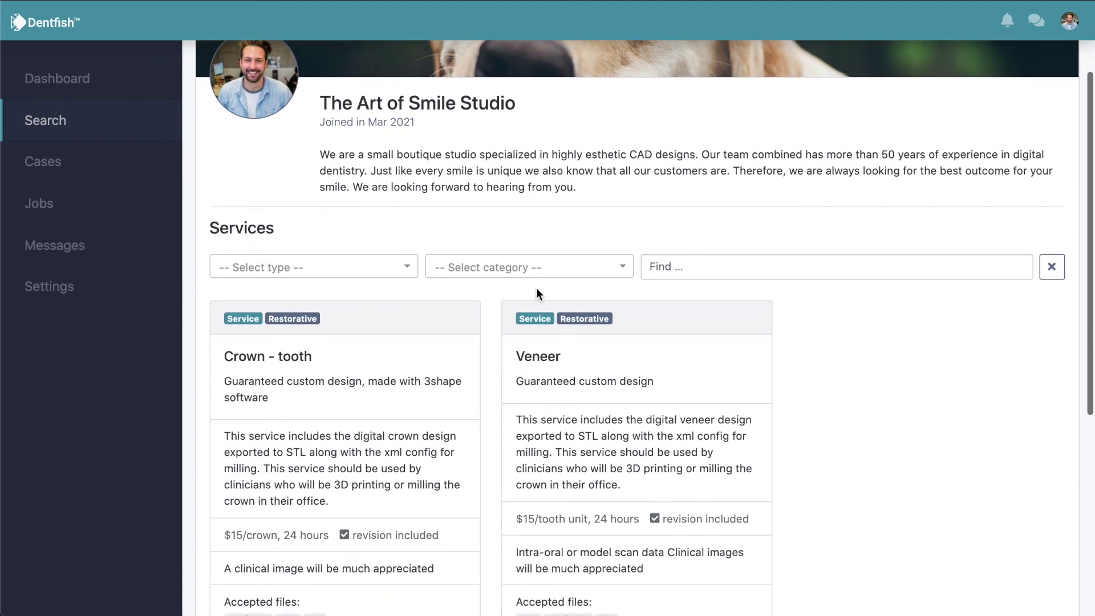
scroll(536, 291, "down", 5)
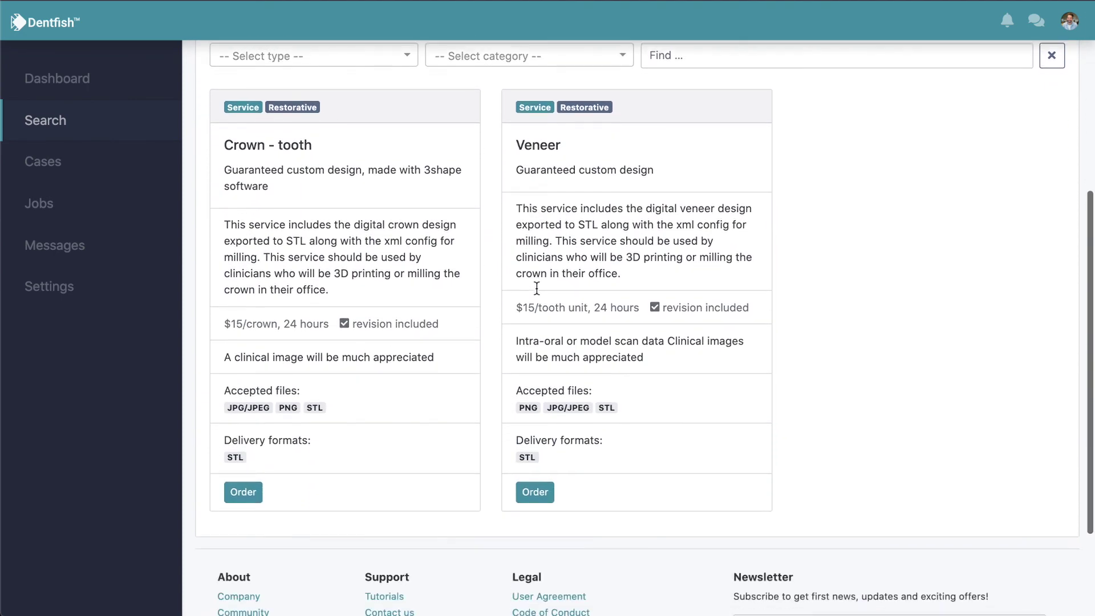
scroll(537, 288, "down", 2)
scroll(537, 288, "up", 5)
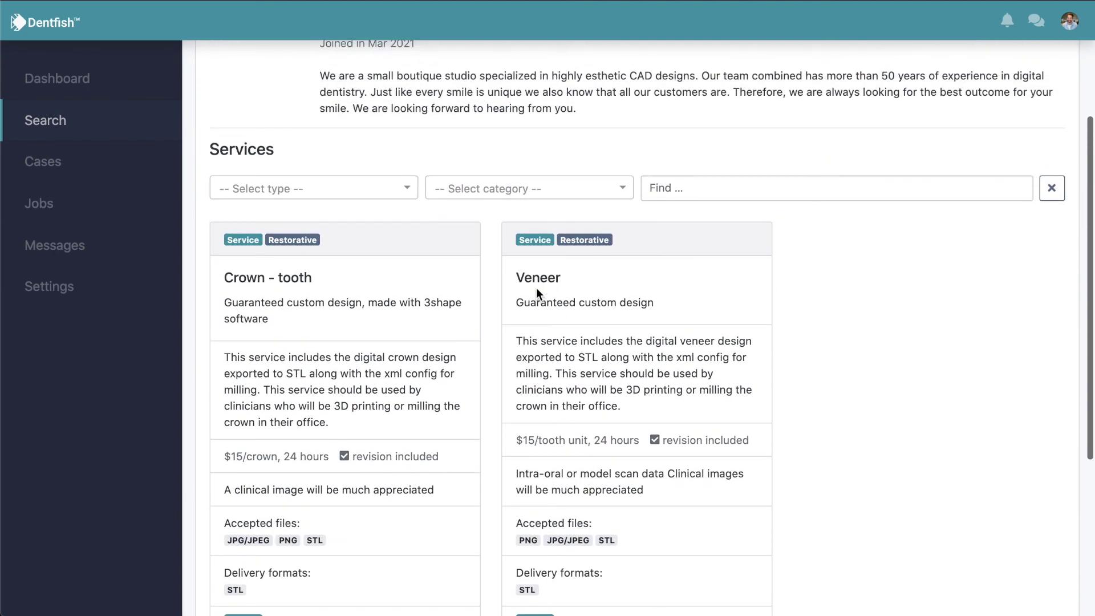
scroll(536, 288, "up", 3)
scroll(536, 287, "down", 5)
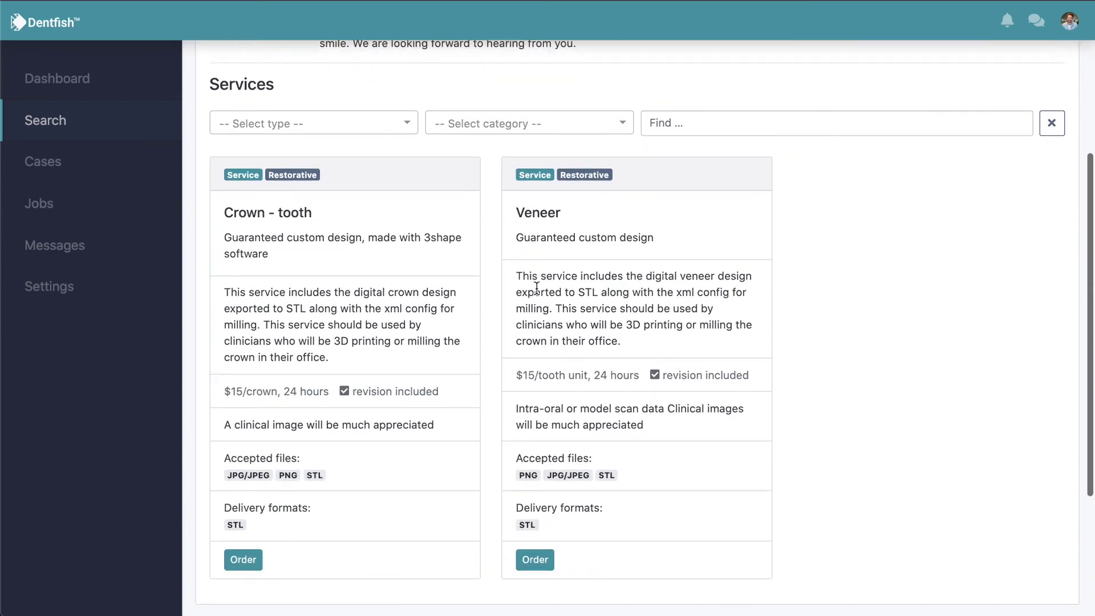
scroll(536, 287, "down", 1)
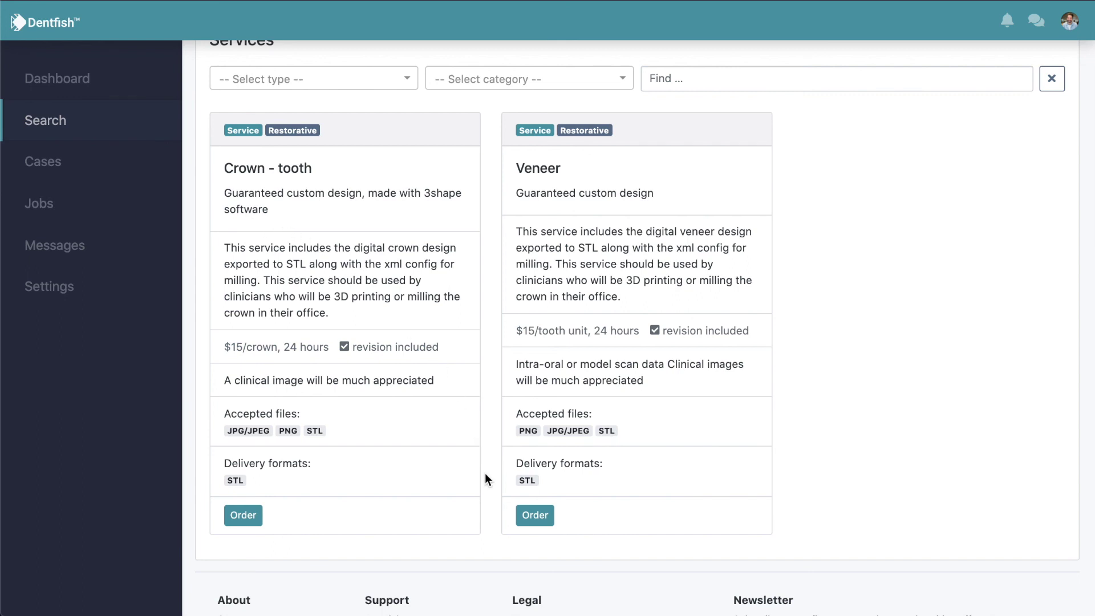
scroll(486, 478, "up", 5)
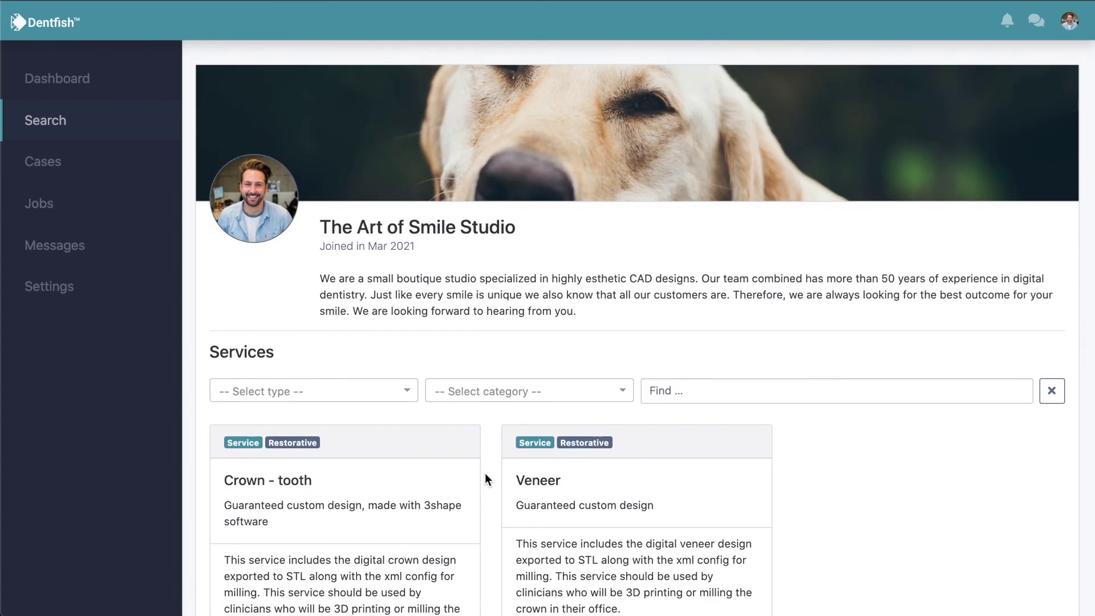